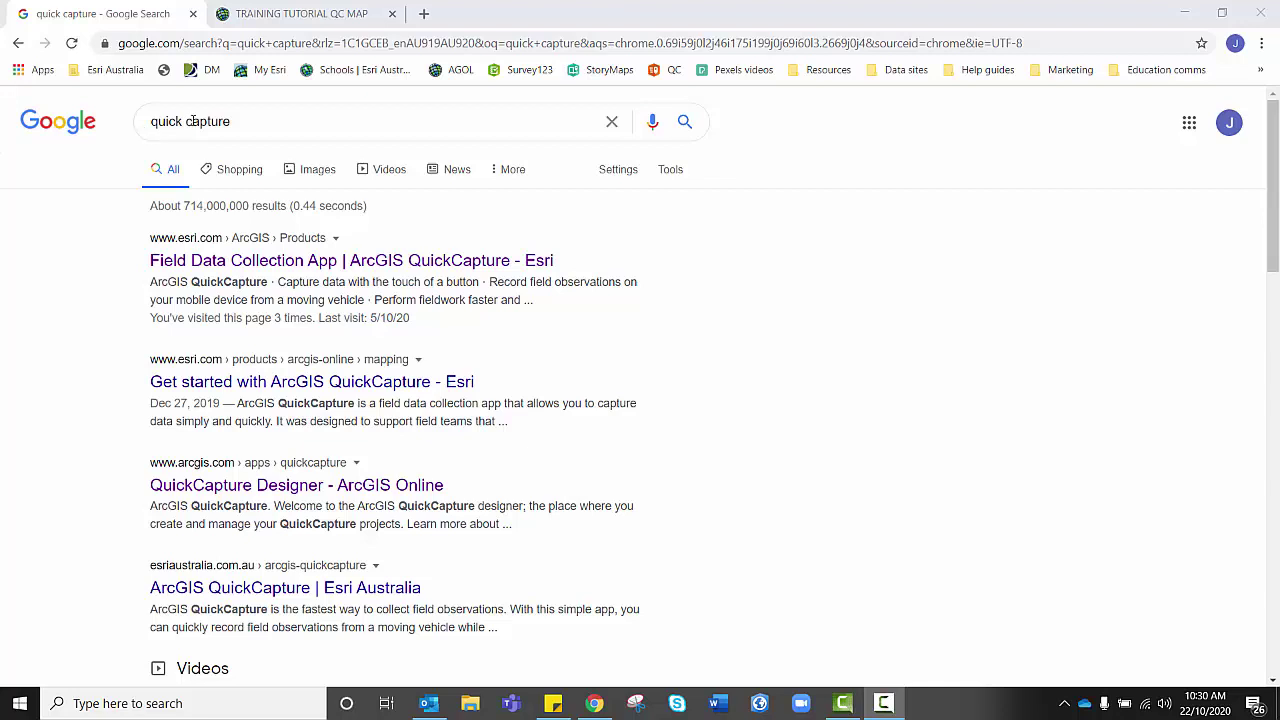
- Open the QuickCapture Designer result from Google to reach the ArcGIS QuickCapture Projects page
left_click(225, 261)
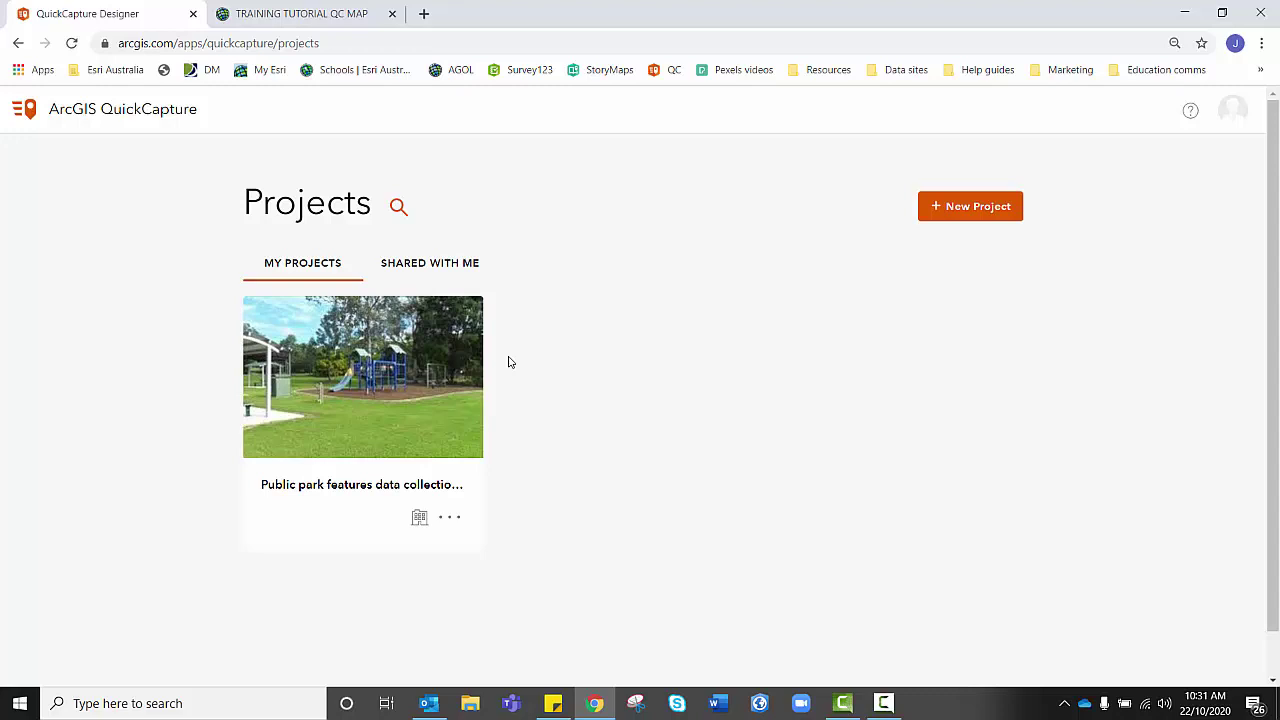
- Start a new project from existing layers, choosing the TRAINING TUTORIAL QC layer
left_click(975, 205)
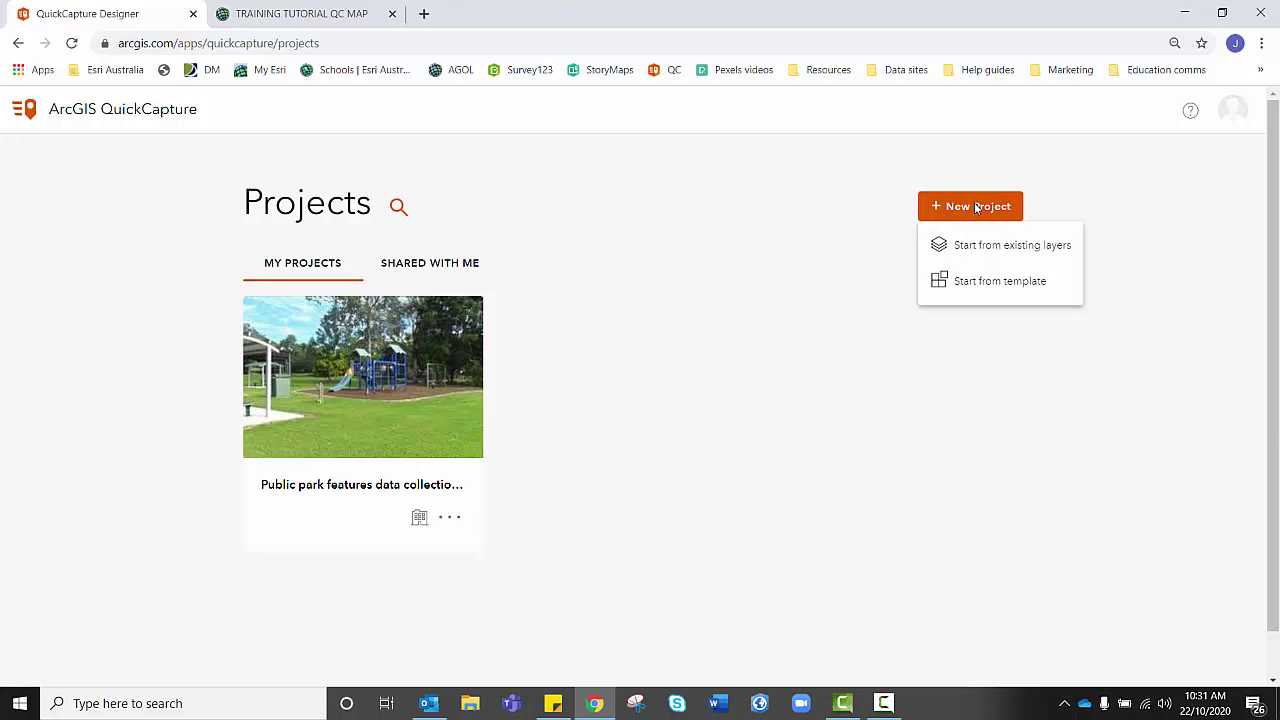
left_click(975, 255)
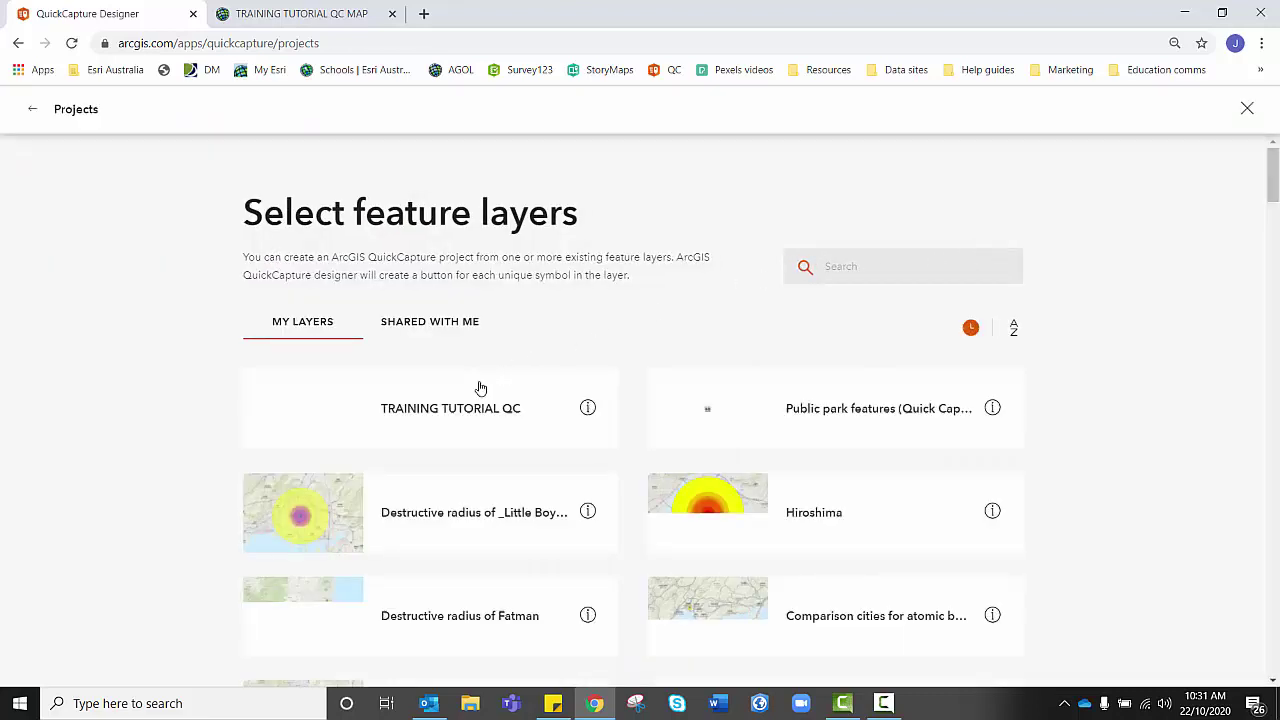
left_click(415, 418)
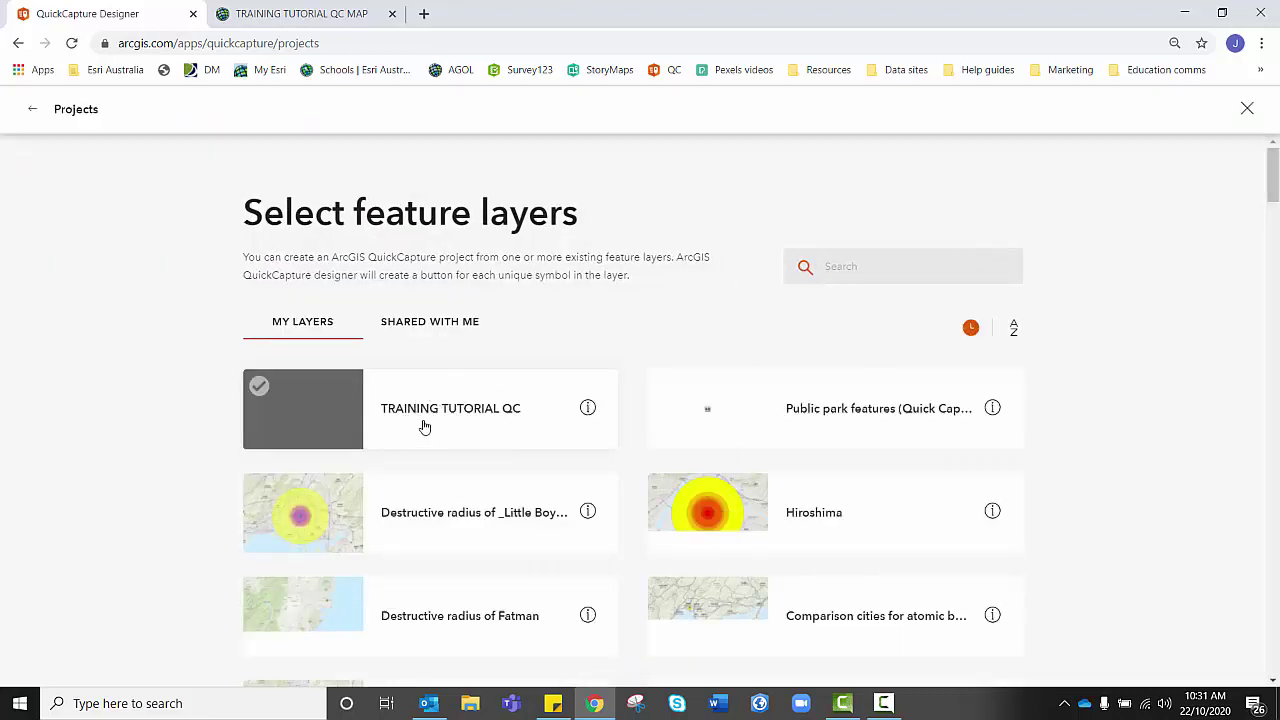
left_click(478, 421)
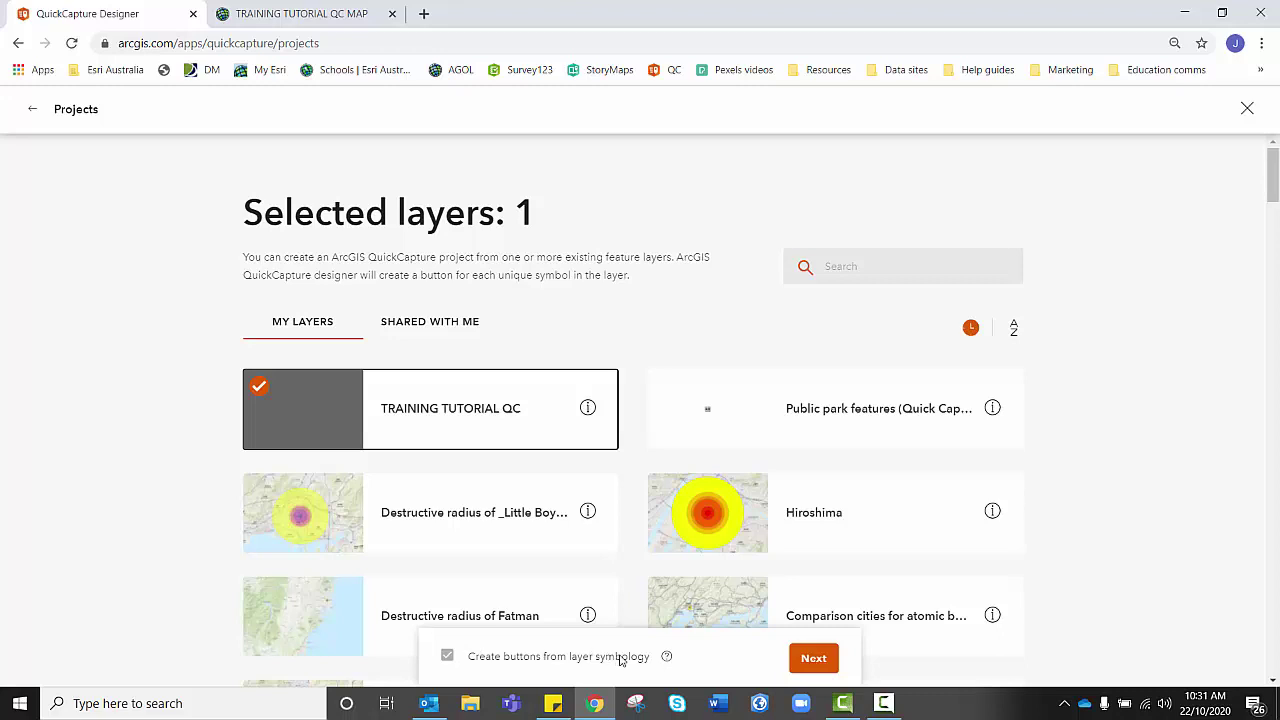
- Title the project 'TRAINING TUTORIAL QC FORM' and save it in the Root folder
left_click(808, 659)
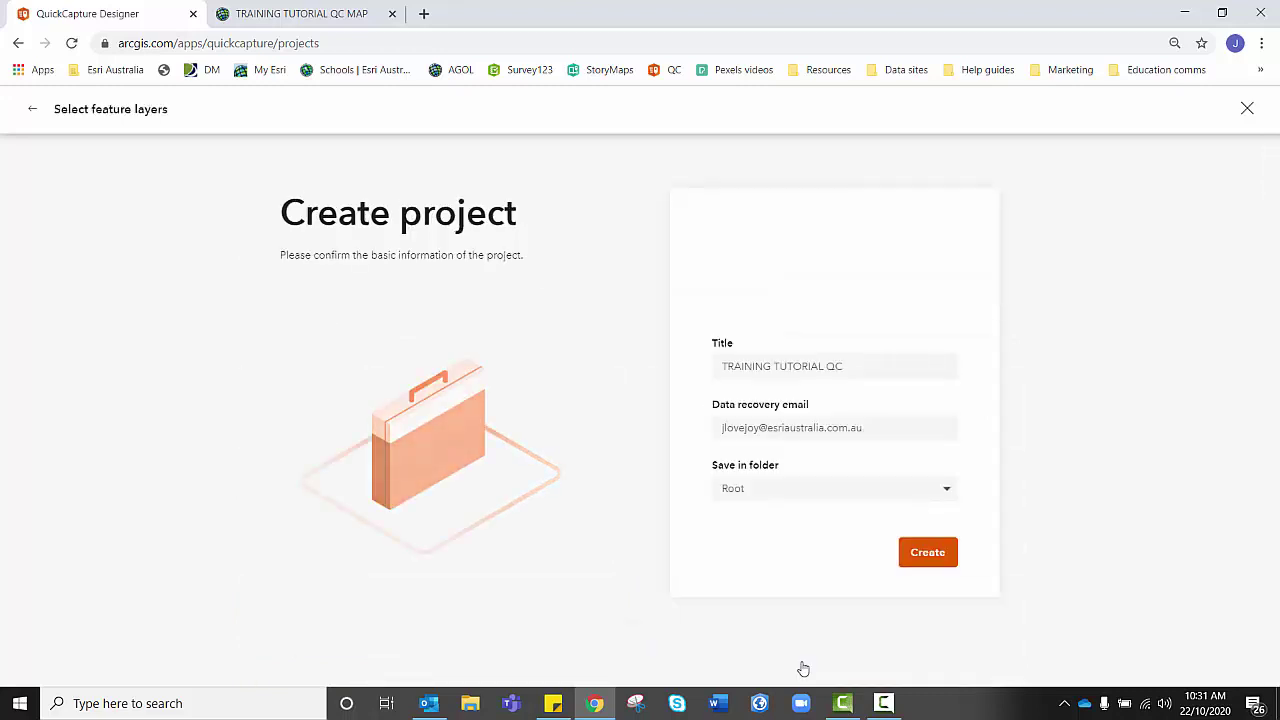
left_click(869, 362)
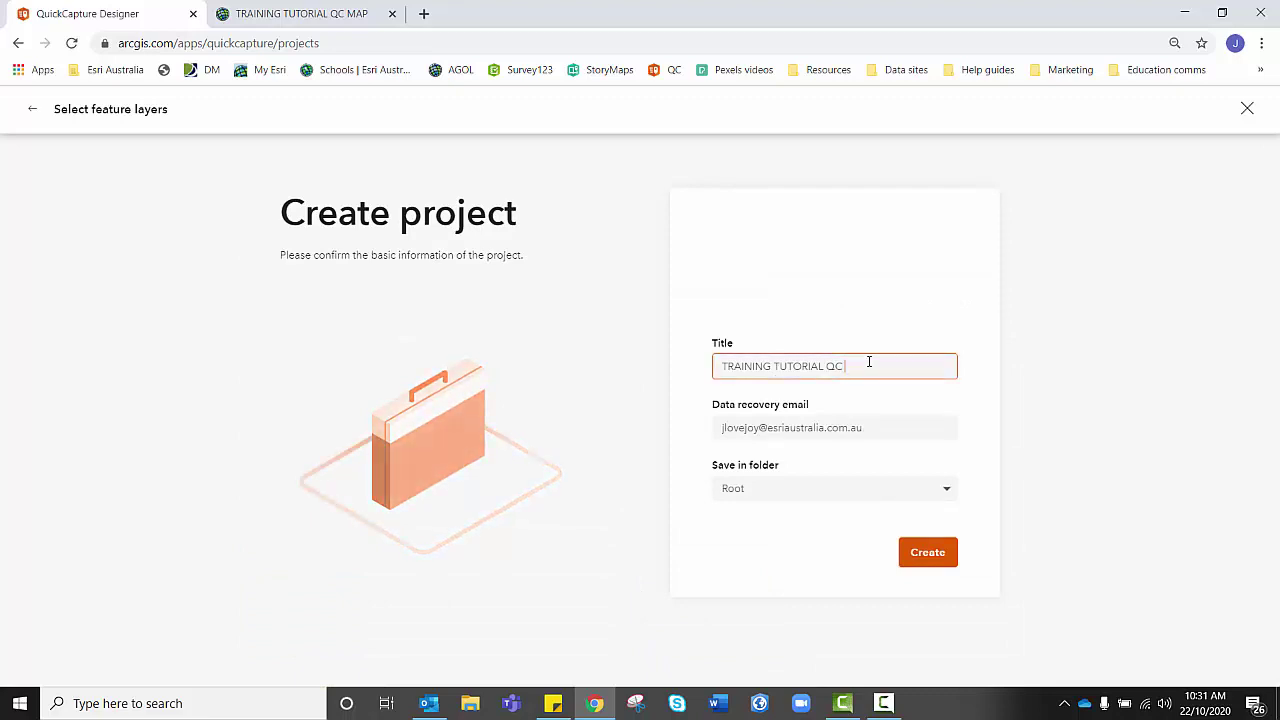
type("FORM")
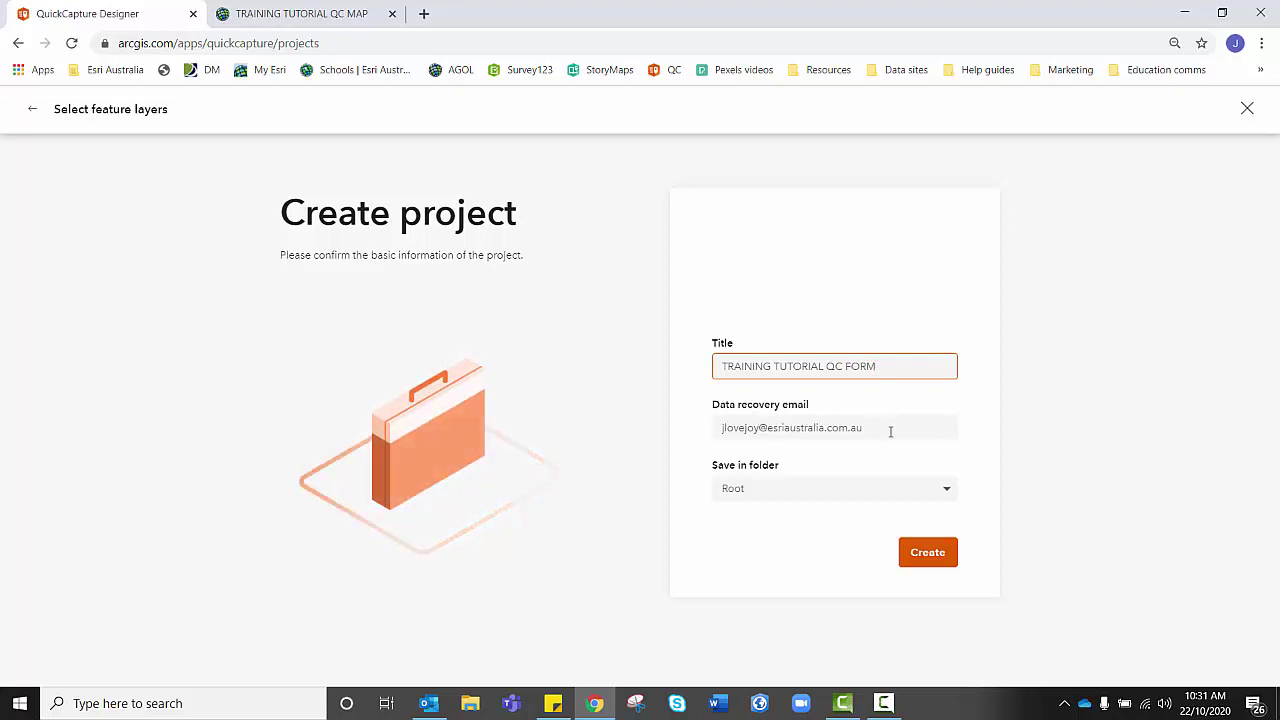
left_click(803, 491)
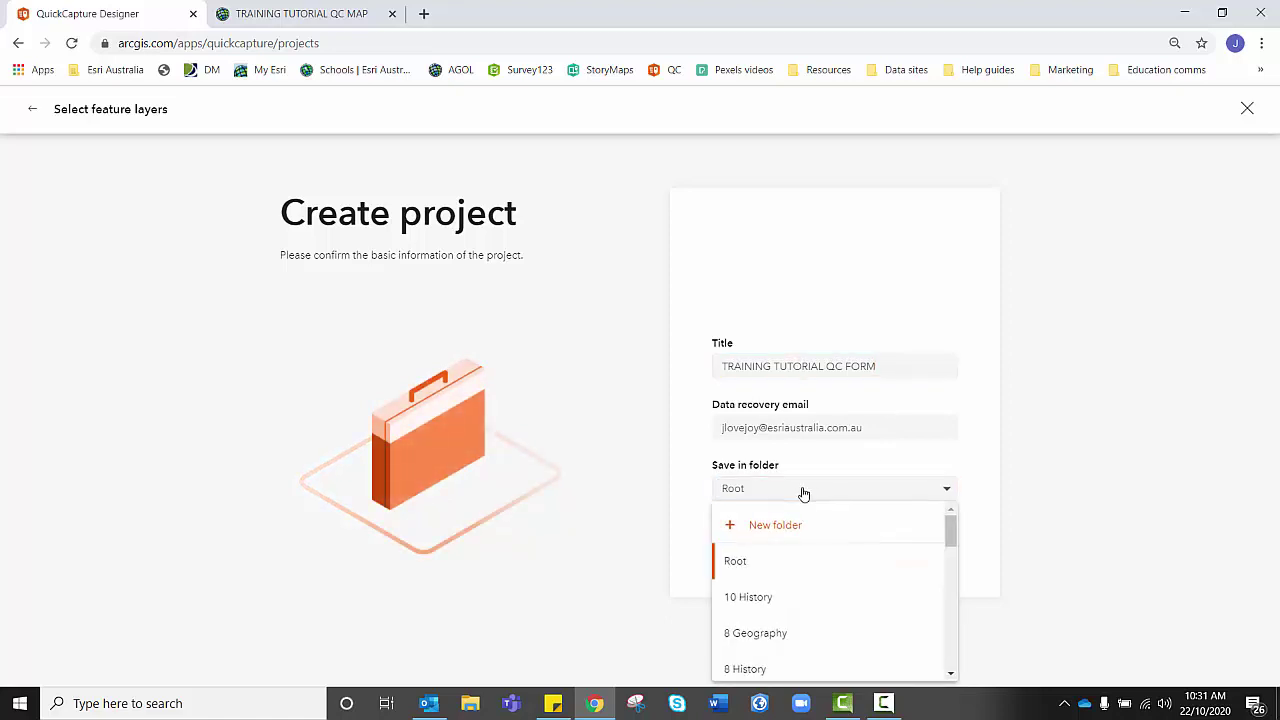
left_click(781, 566)
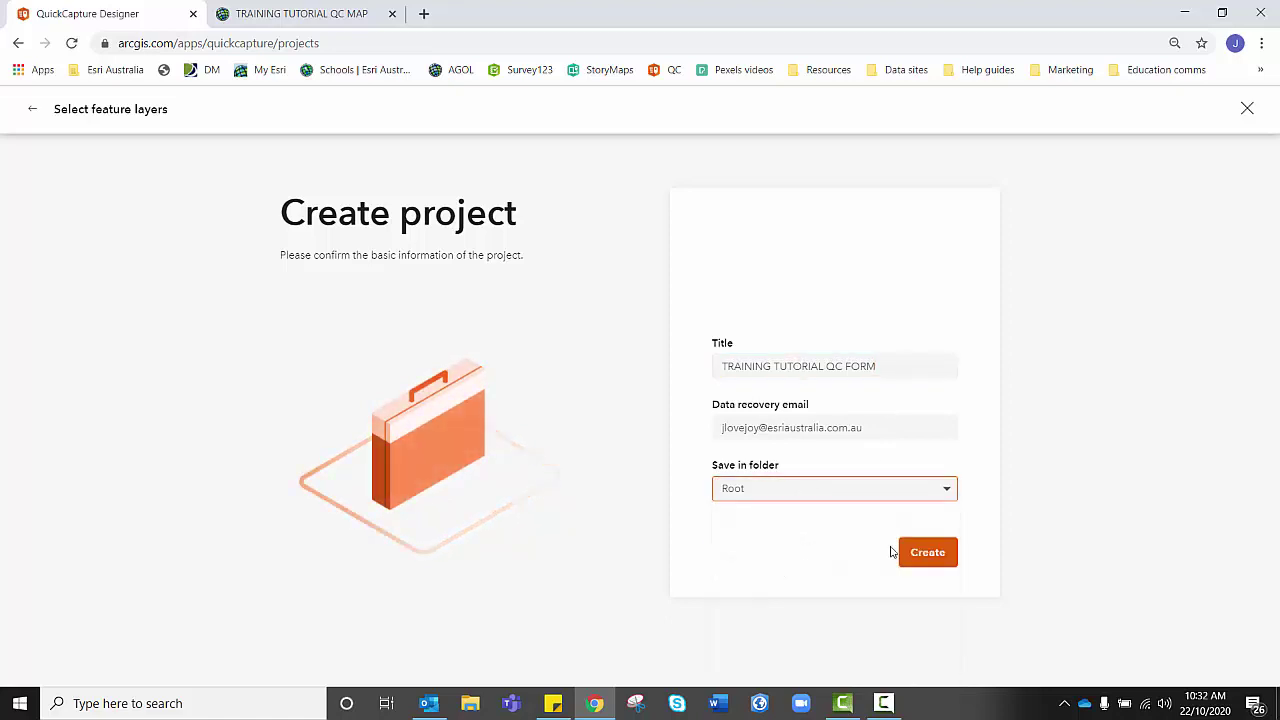
- Create the TRAINING TUTORIAL QC FORM project and look over the loaded designer
left_click(925, 555)
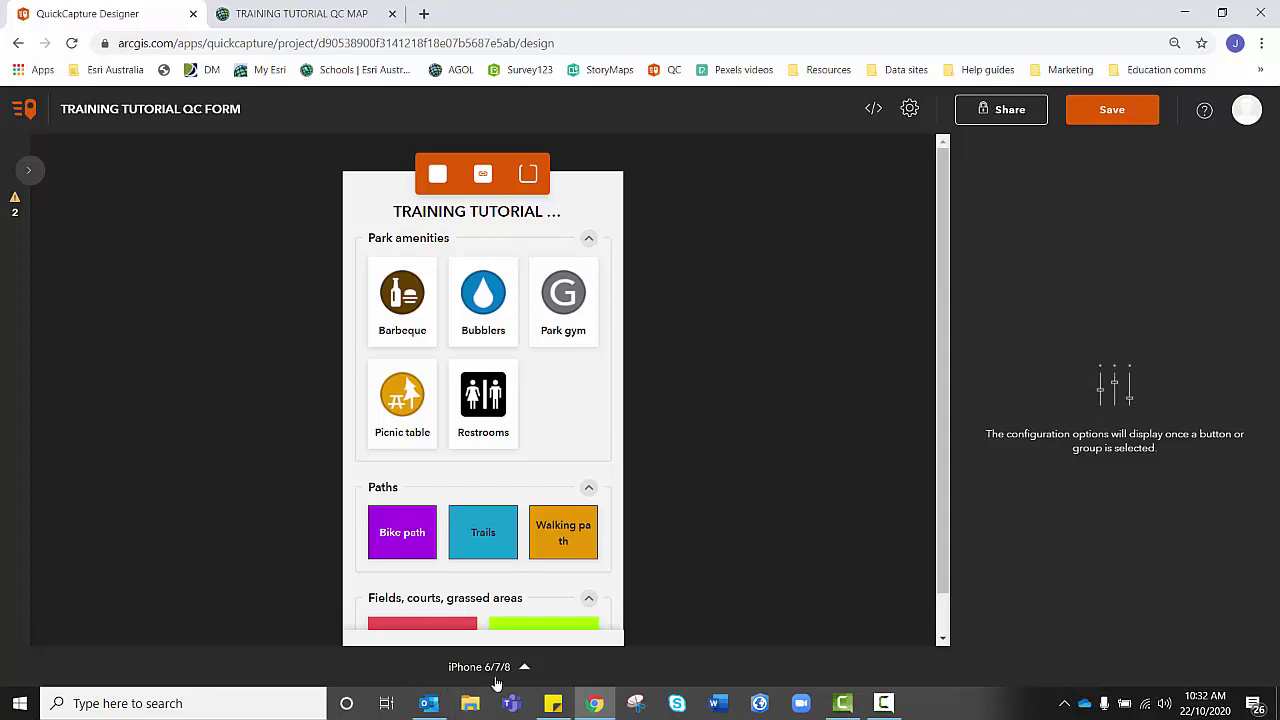
scroll(630, 386, "down", 1)
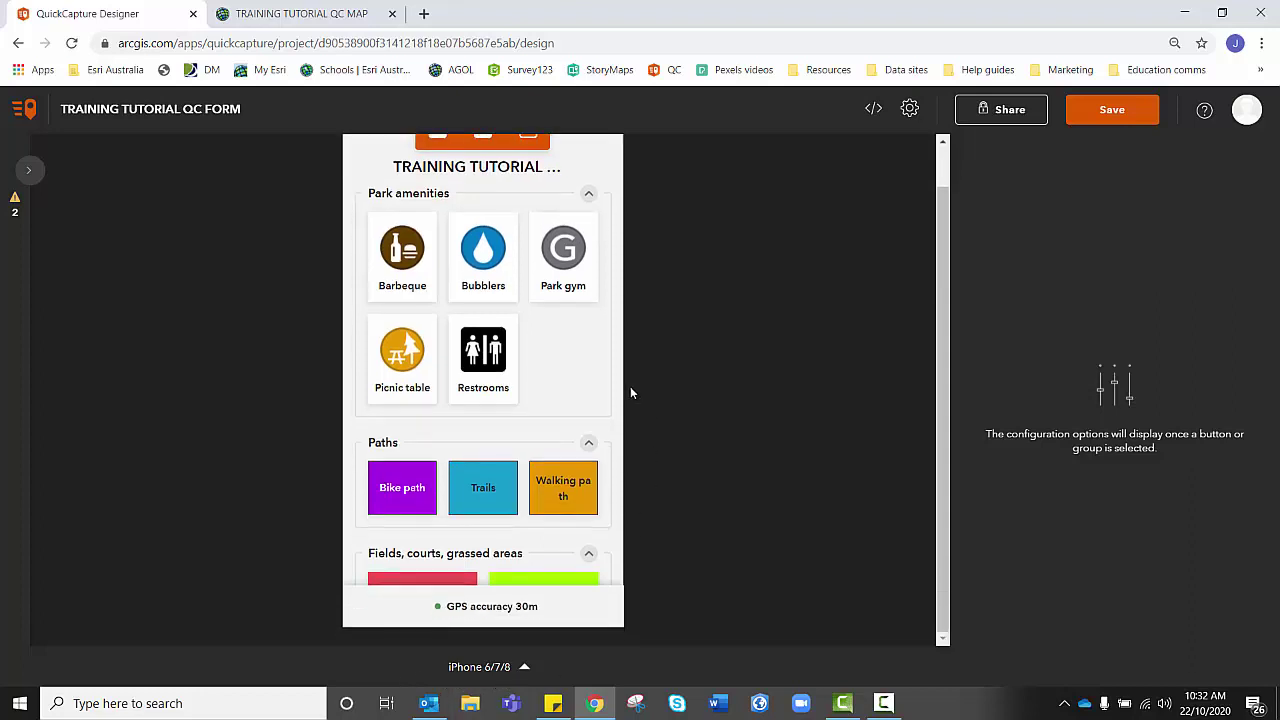
scroll(621, 384, "up", 1)
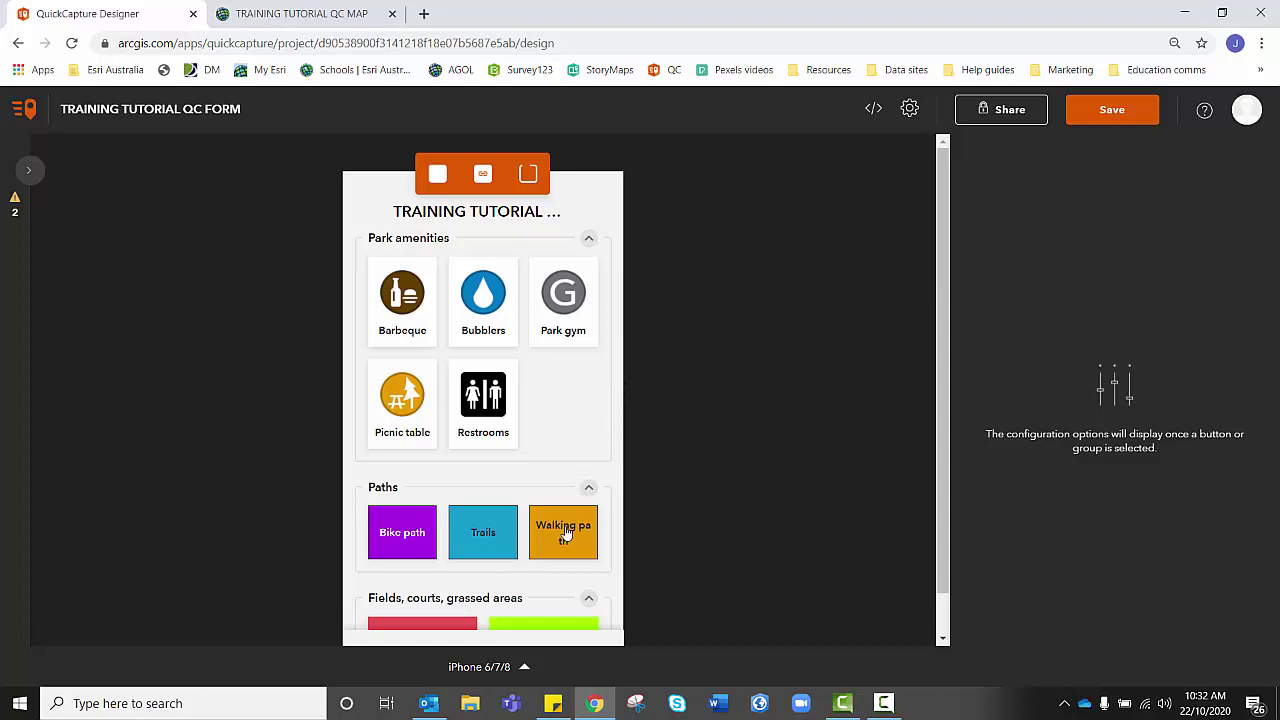
- Preview the form on a 10.5" iPad Pro, then move on to the 11" iPad Pro
left_click(519, 674)
mouse_move(518, 640)
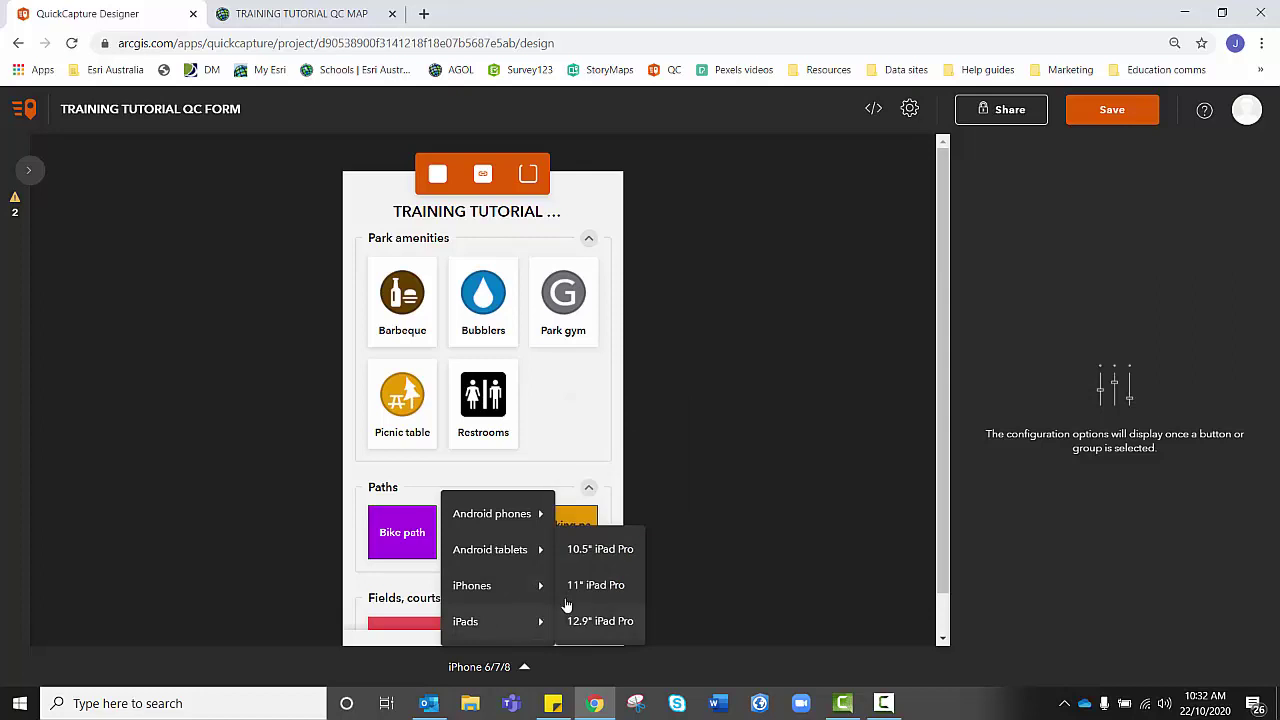
left_click(591, 550)
scroll(594, 531, "down", 3)
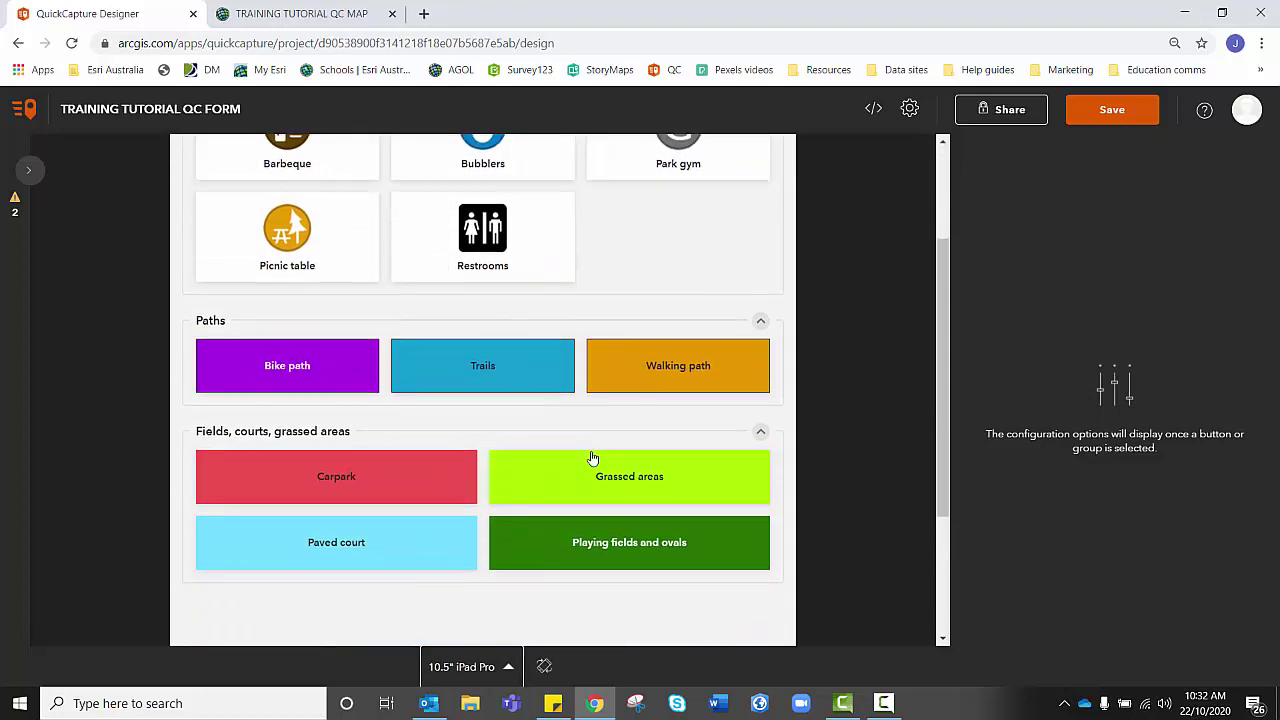
scroll(592, 457, "up", 1)
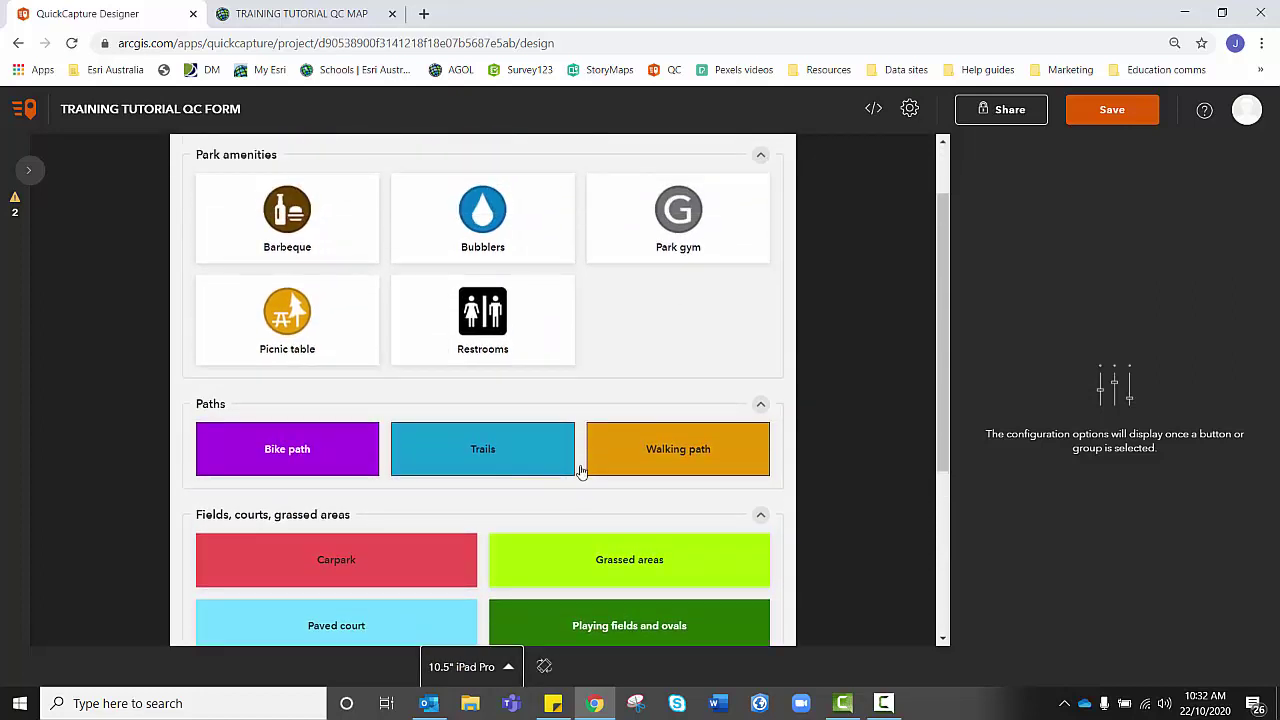
left_click(491, 668)
mouse_move(484, 605)
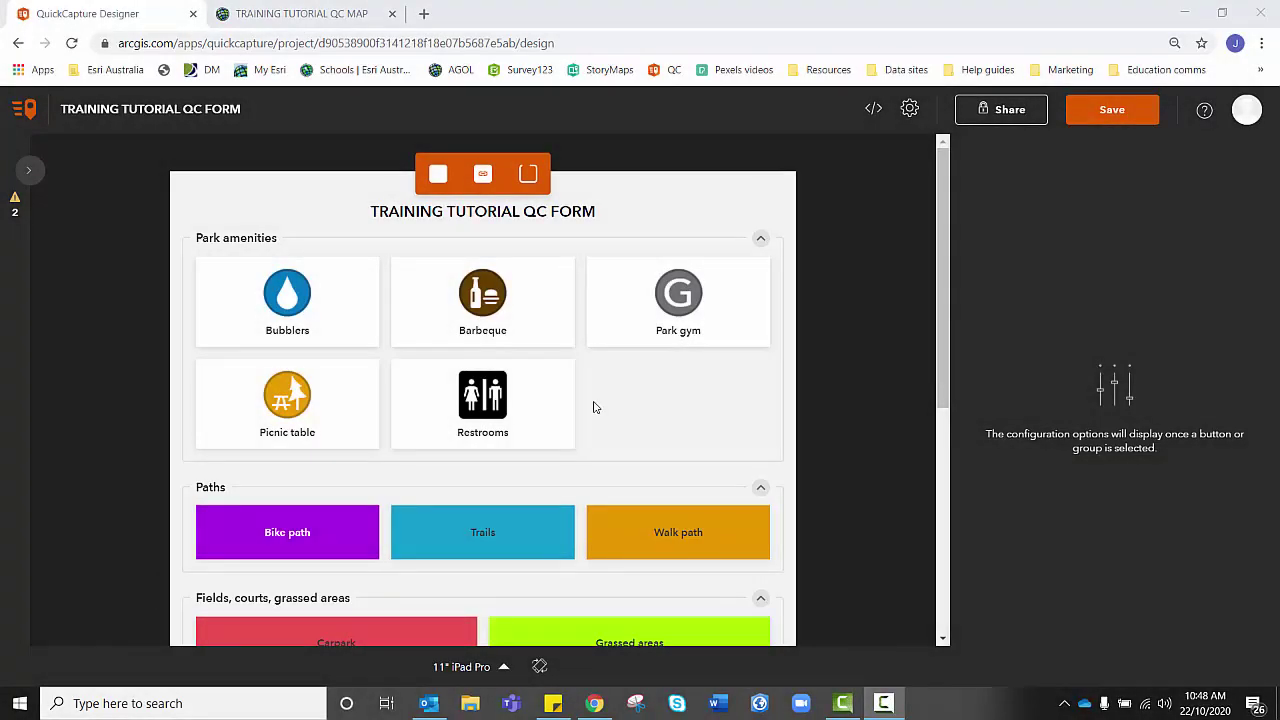
- Make Bubblers, Barbeque, Park gym, Restrooms and Picnic table smallest, rounded and bordered
left_click(336, 334)
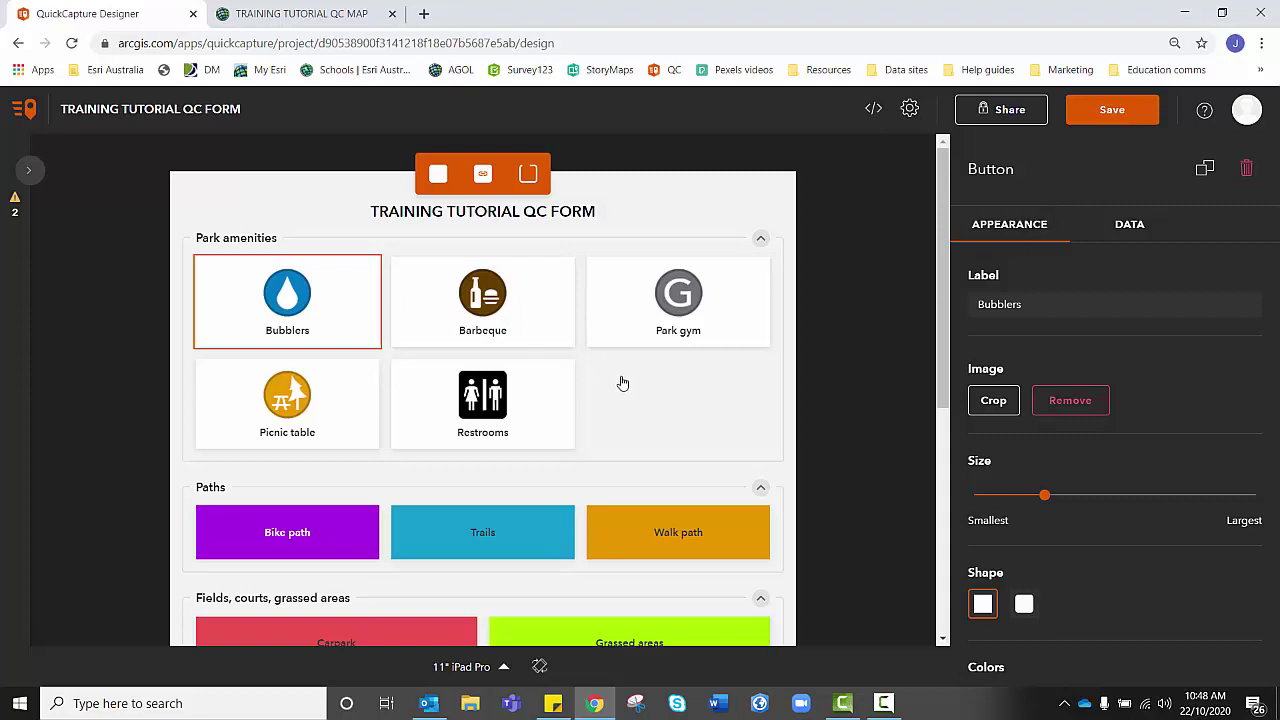
left_click(474, 308, "ctrl")
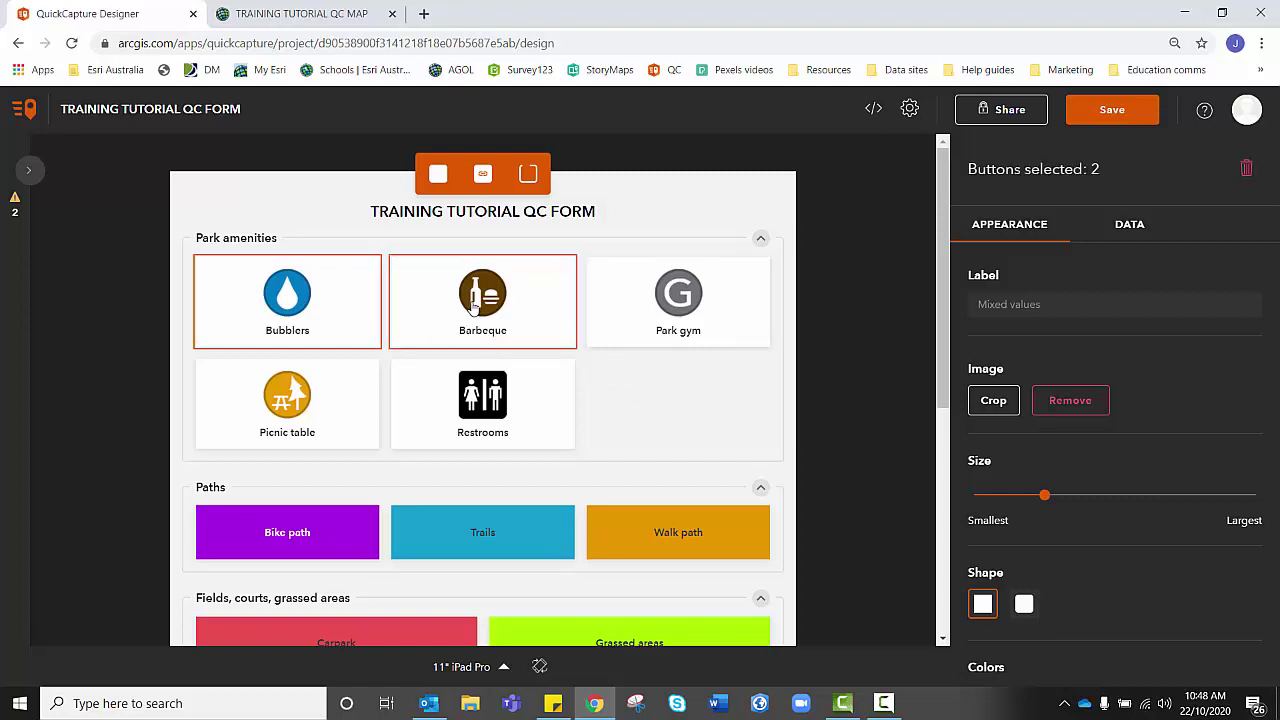
left_click(678, 320, "ctrl")
left_click(466, 404, "ctrl")
left_click(319, 404, "ctrl")
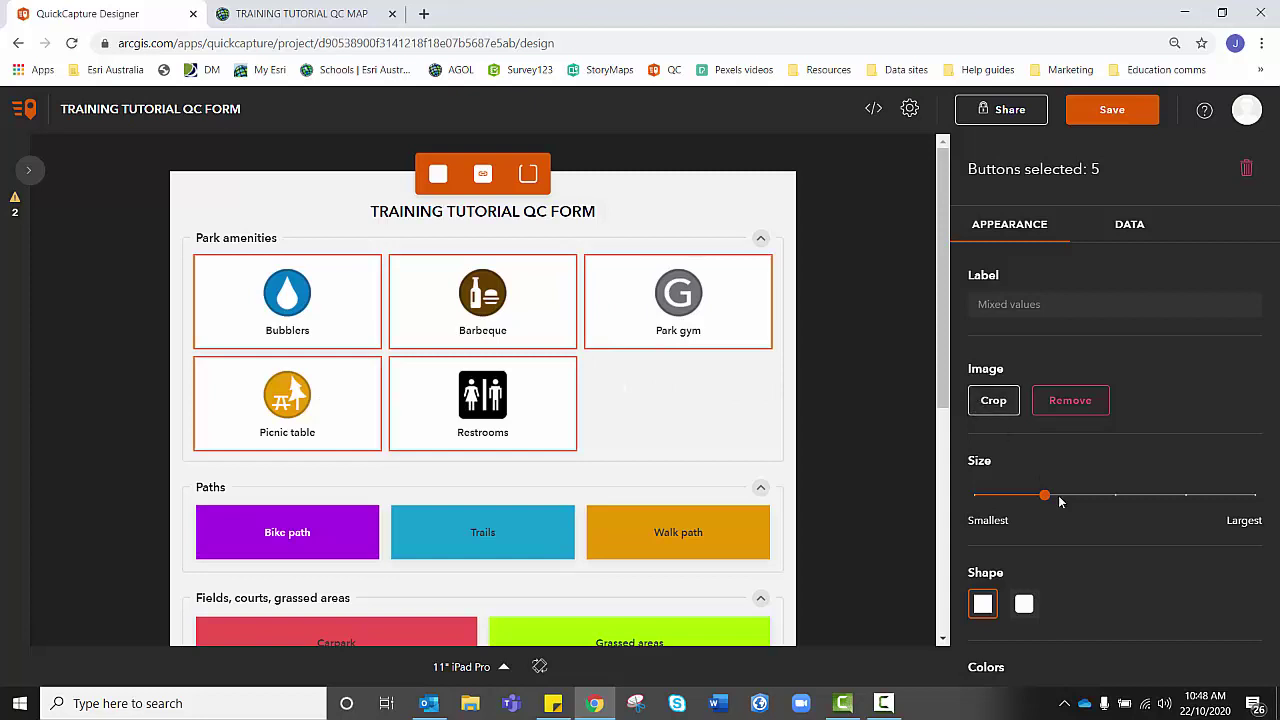
left_click_drag(1043, 495, 988, 495)
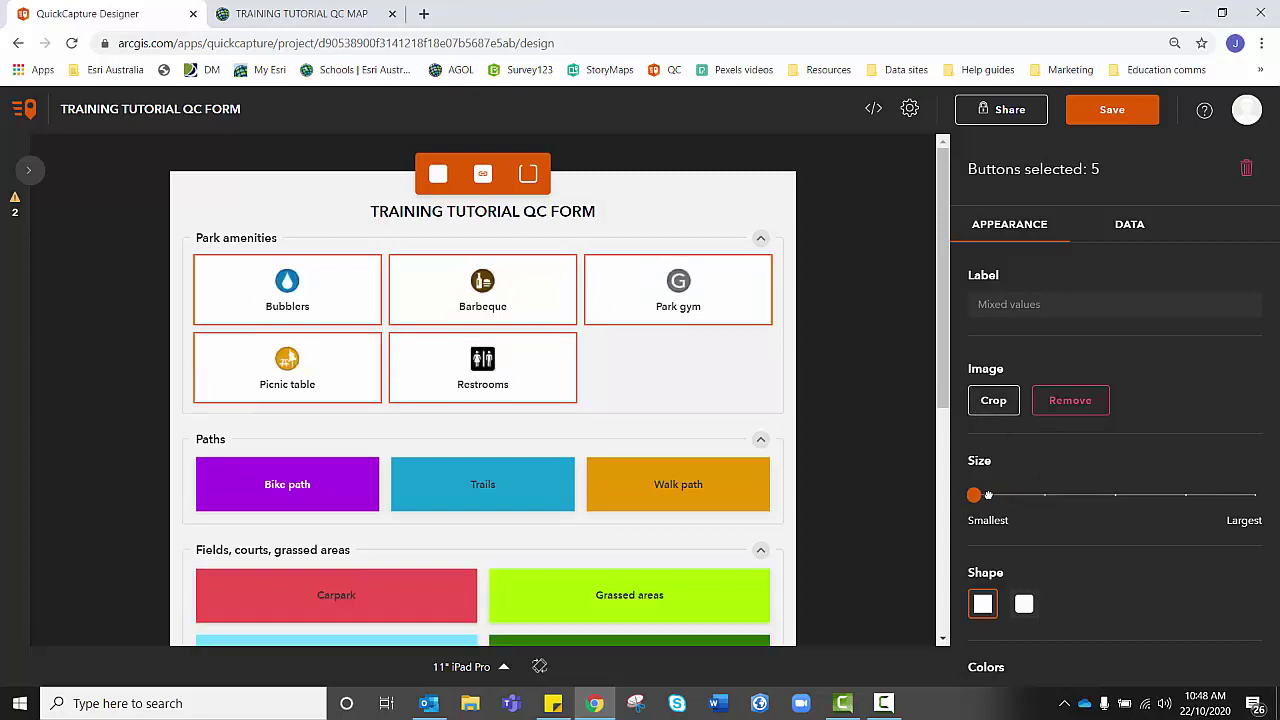
left_click(1026, 605)
scroll(1030, 608, "down", 2)
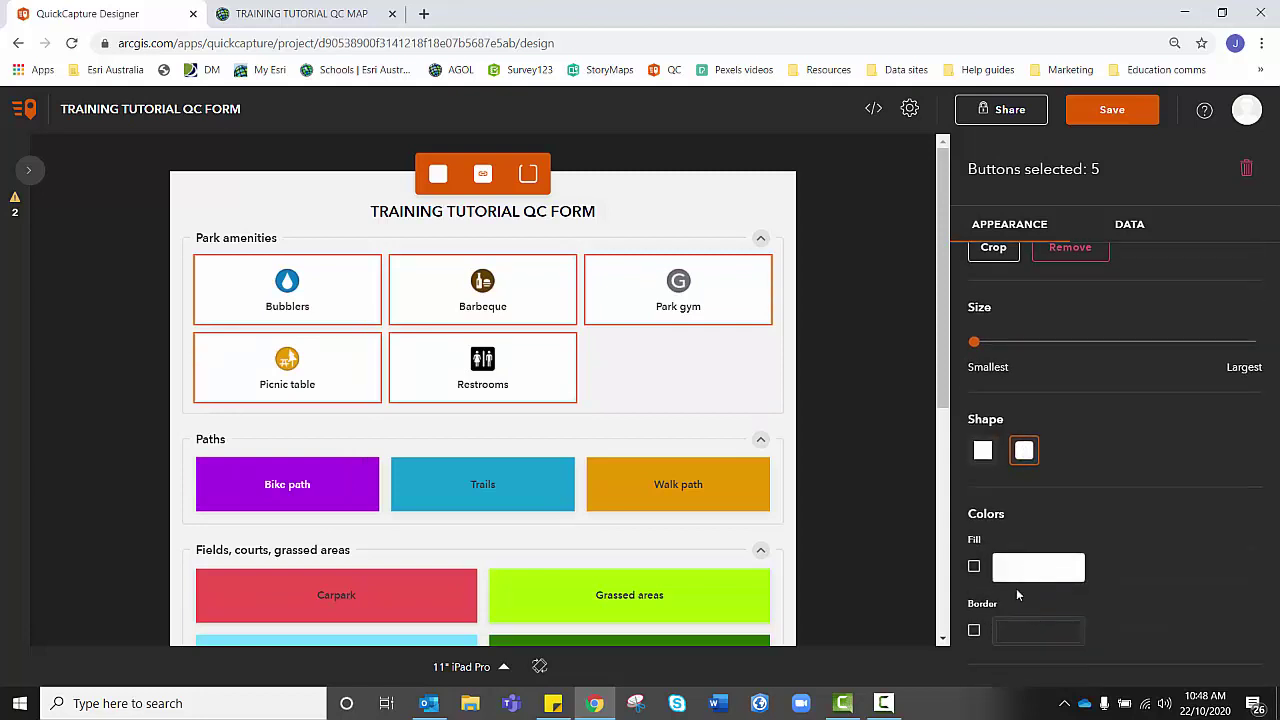
left_click(974, 632)
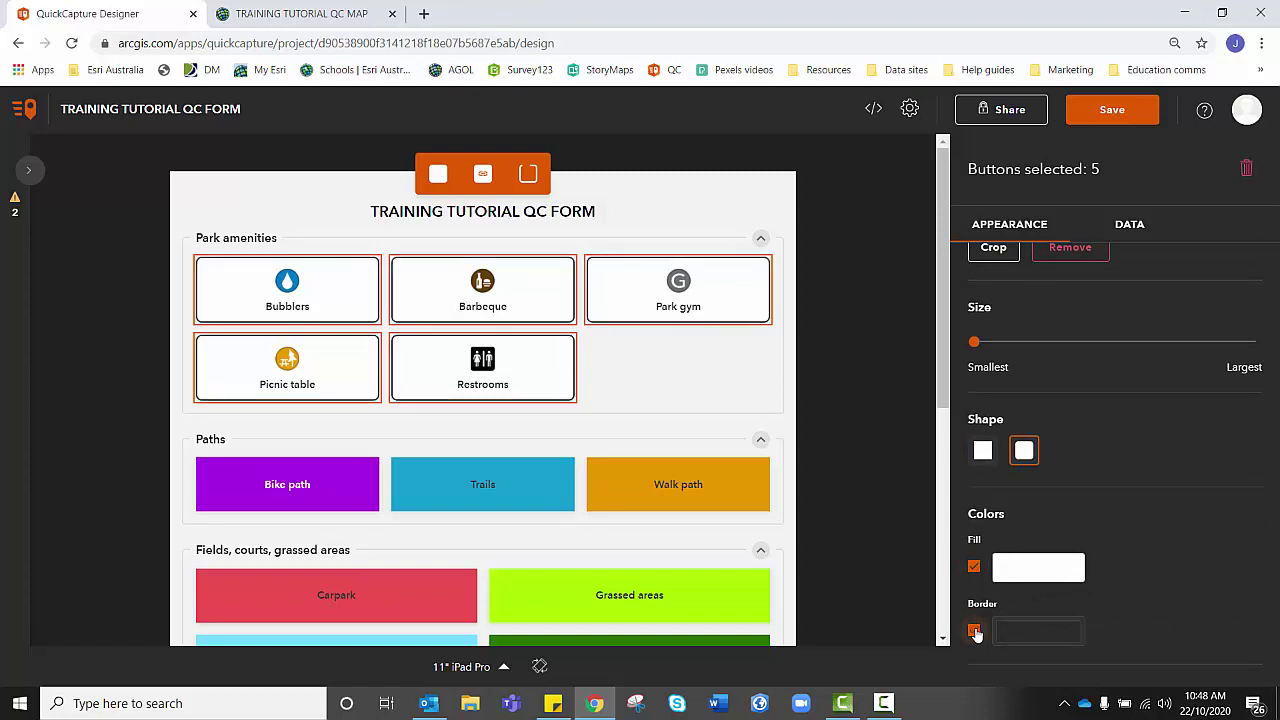
left_click(862, 410)
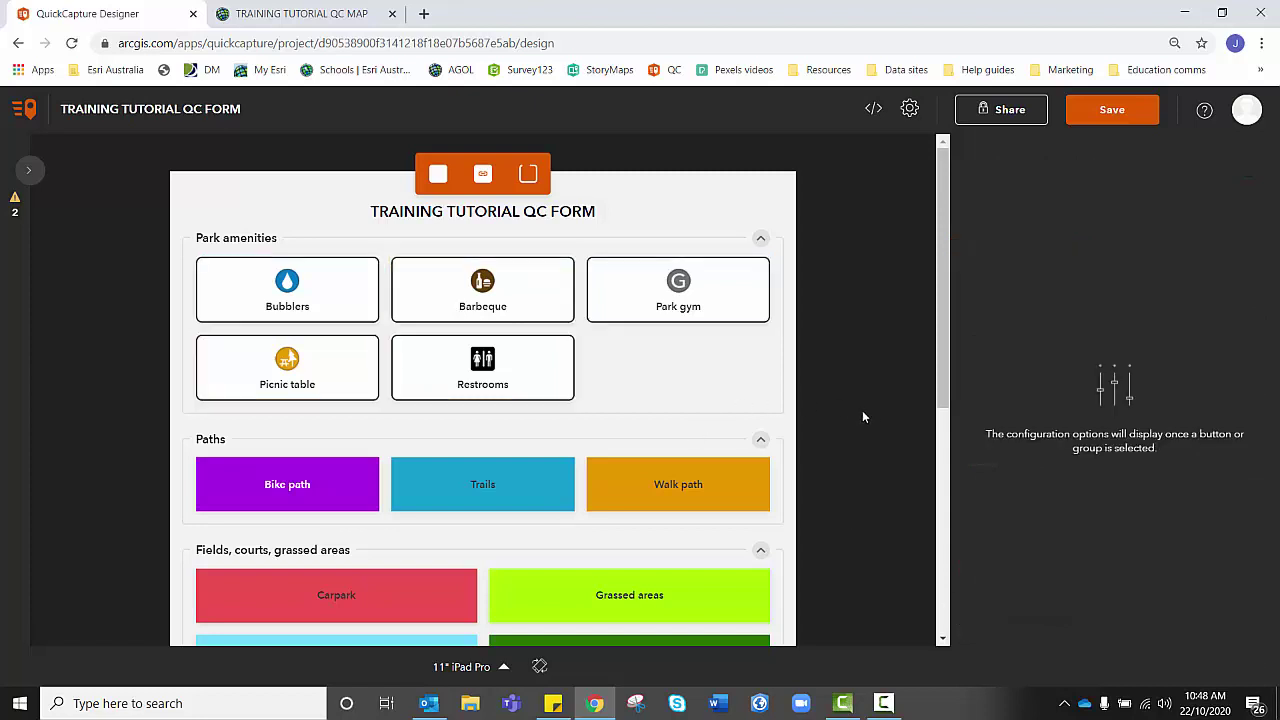
- Make the Bike path, Trails and Walk path buttons smallest, rounded and bordered
scroll(861, 410, "down", 2)
left_click(320, 320)
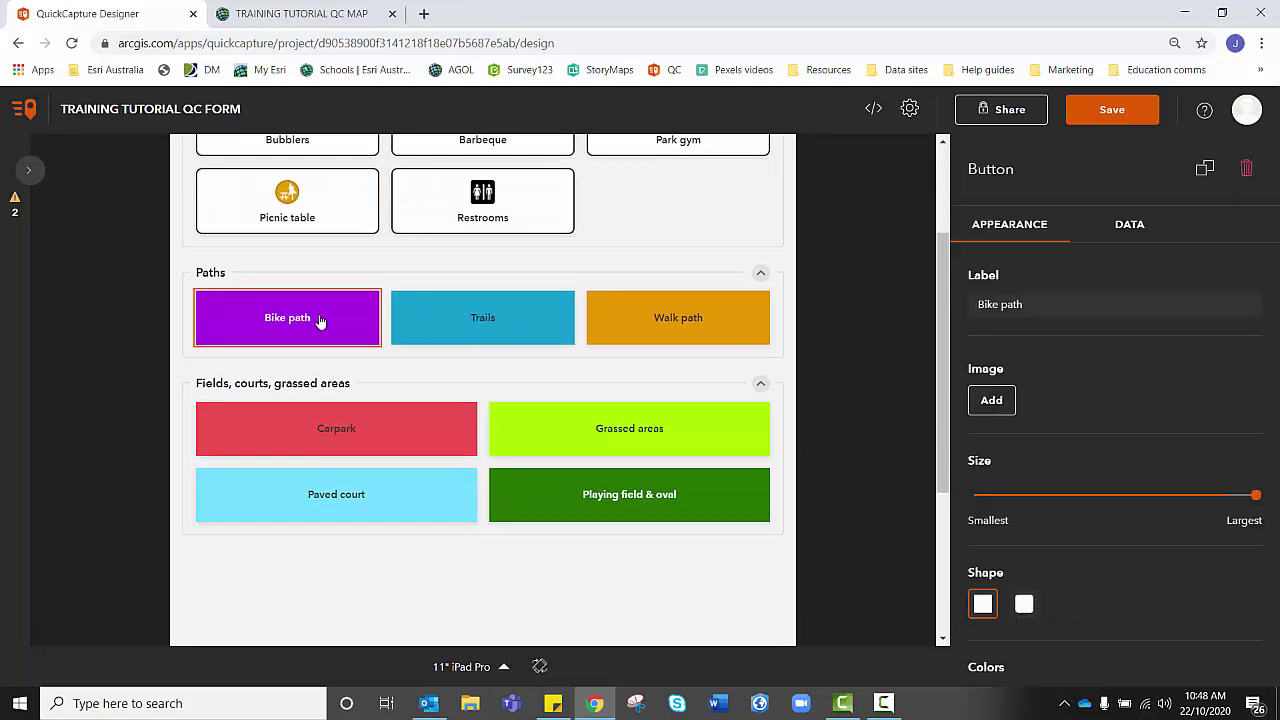
left_click(451, 331, "ctrl")
left_click(668, 328, "ctrl")
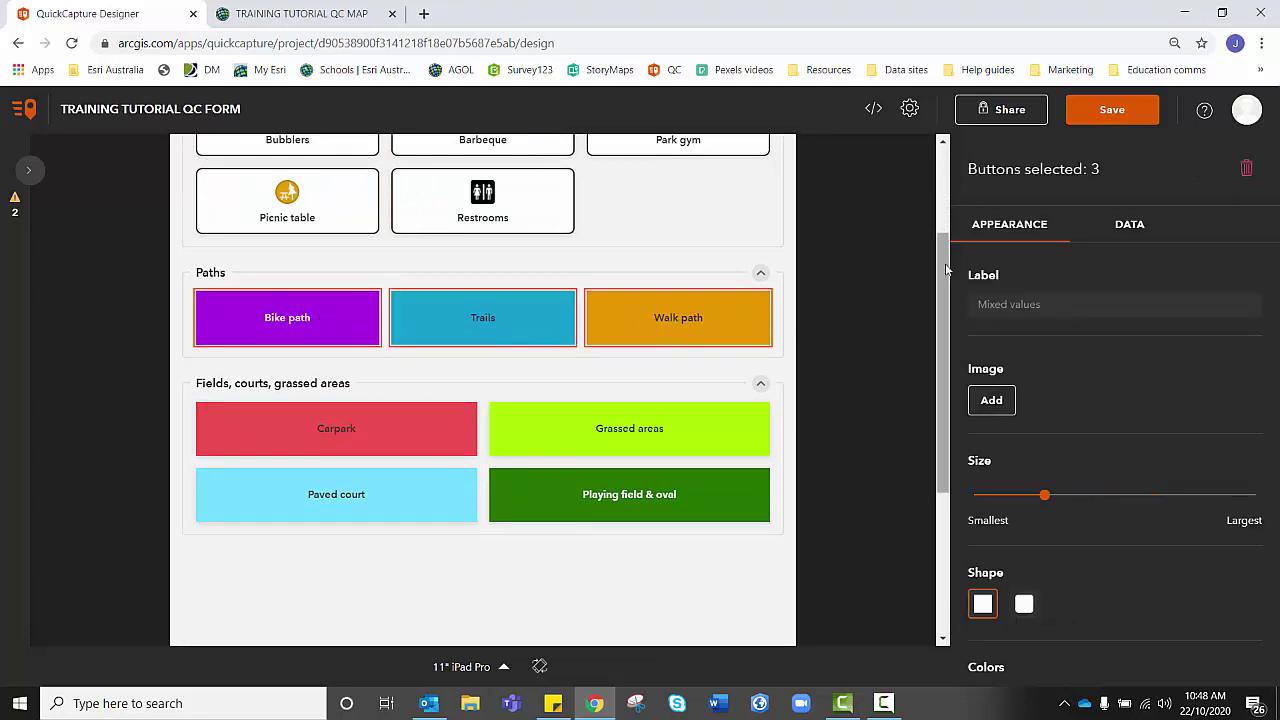
left_click_drag(1043, 494, 968, 497)
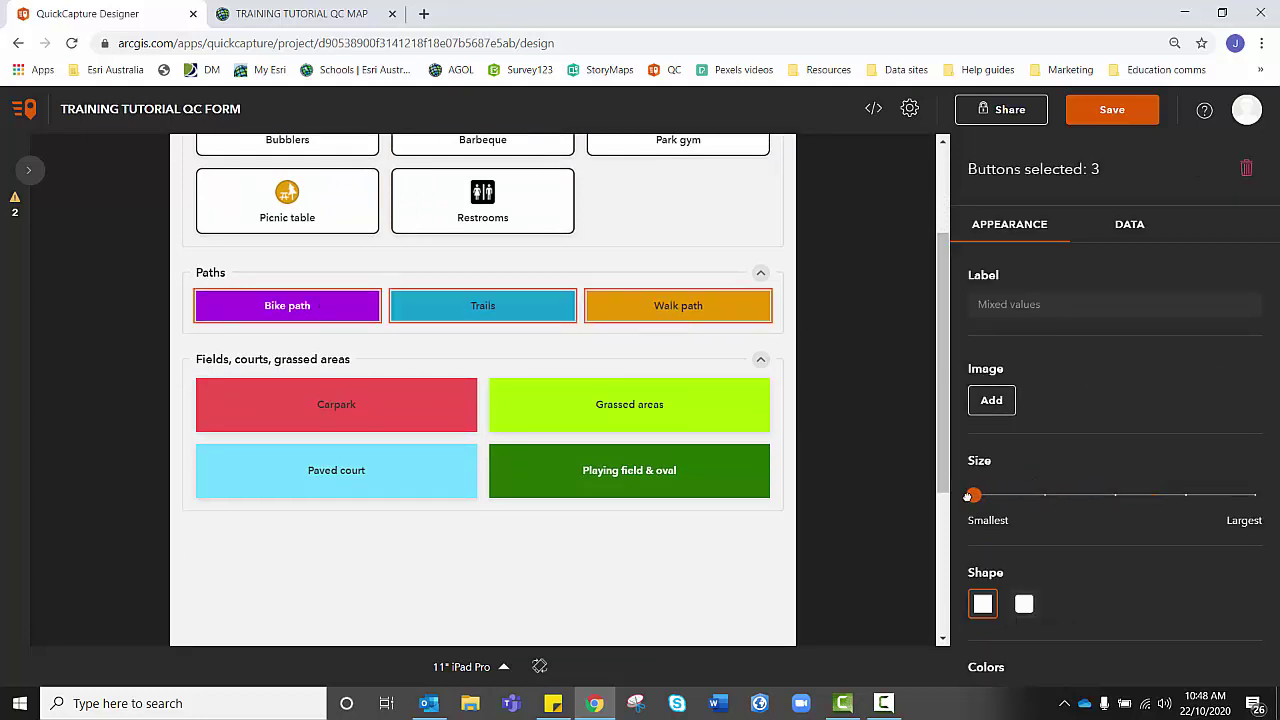
left_click(1024, 603)
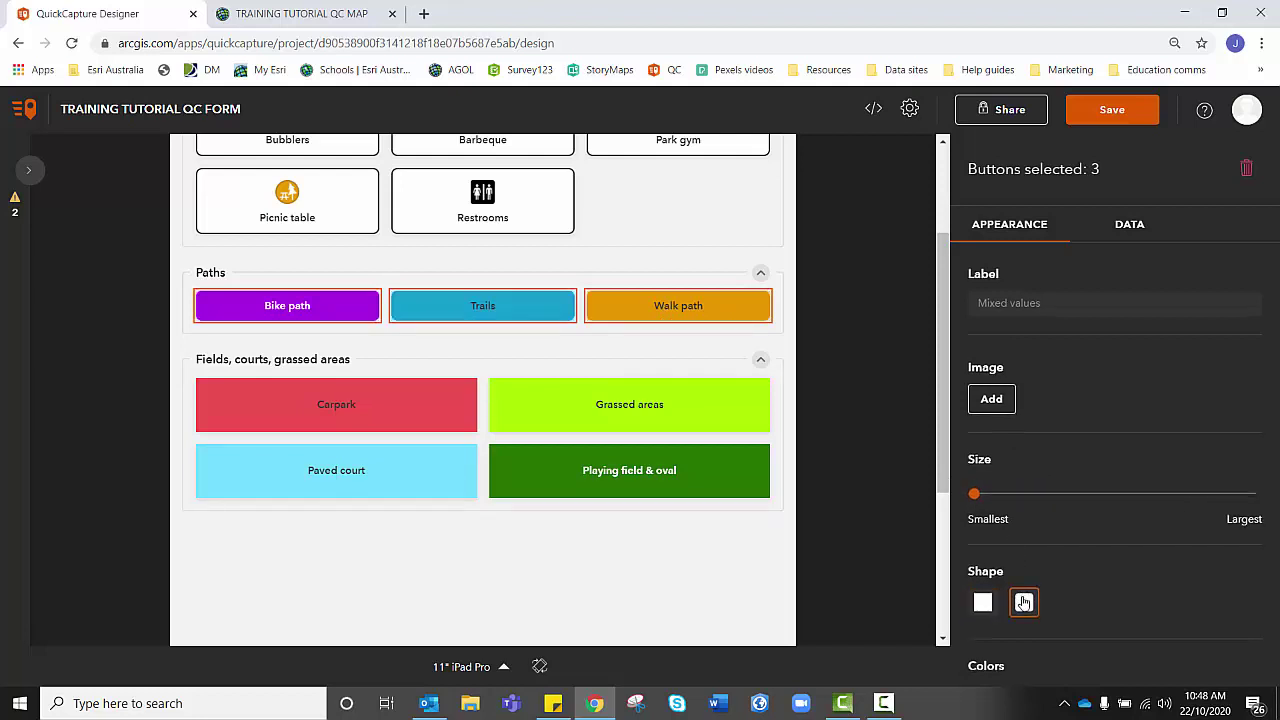
scroll(1024, 603, "down", 2)
left_click(974, 630)
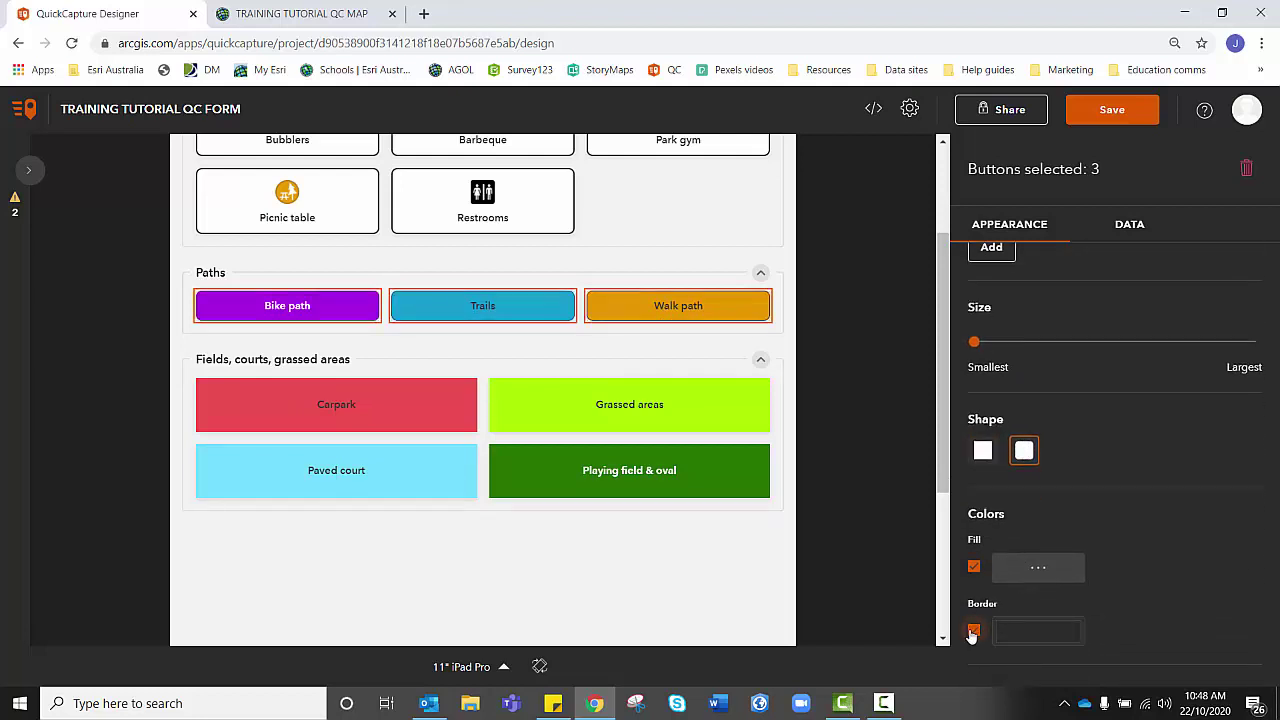
- Make Carpark, Grassed areas, Playing field & oval and Paved court smallest, rounded and bordered
left_click(396, 406)
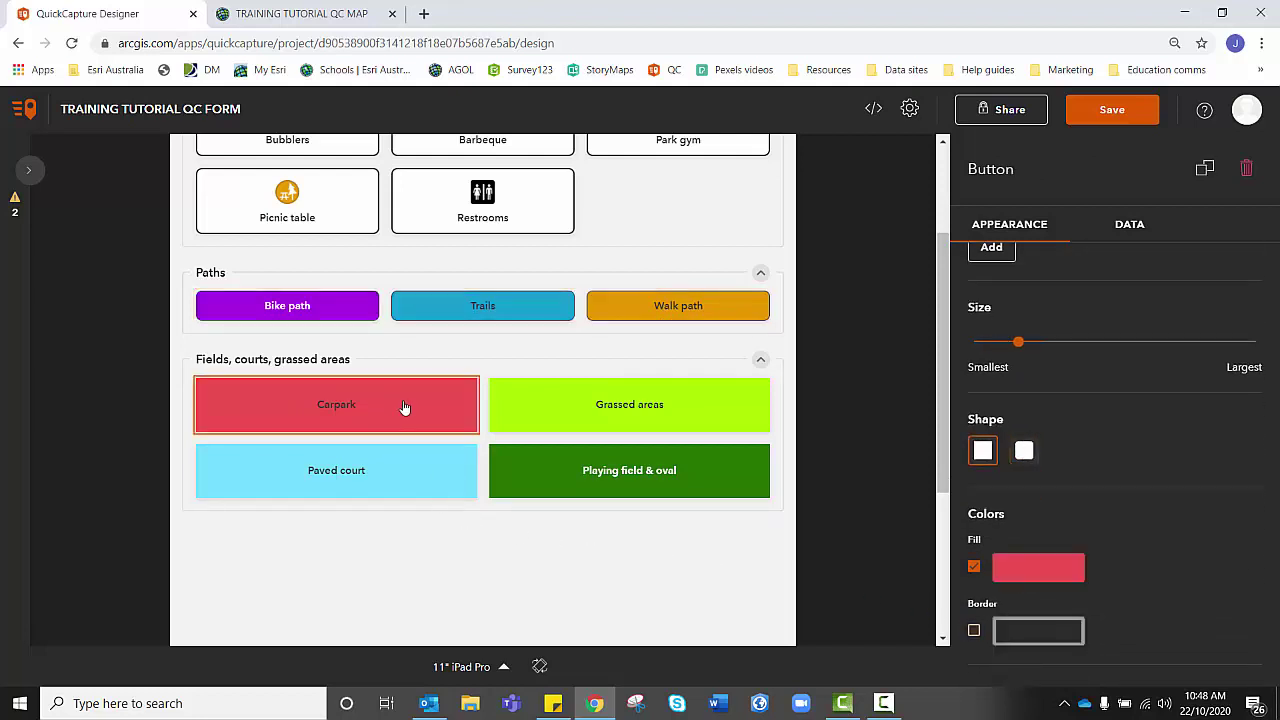
left_click(586, 418, "shift")
left_click(586, 484, "shift")
left_click(452, 489, "shift")
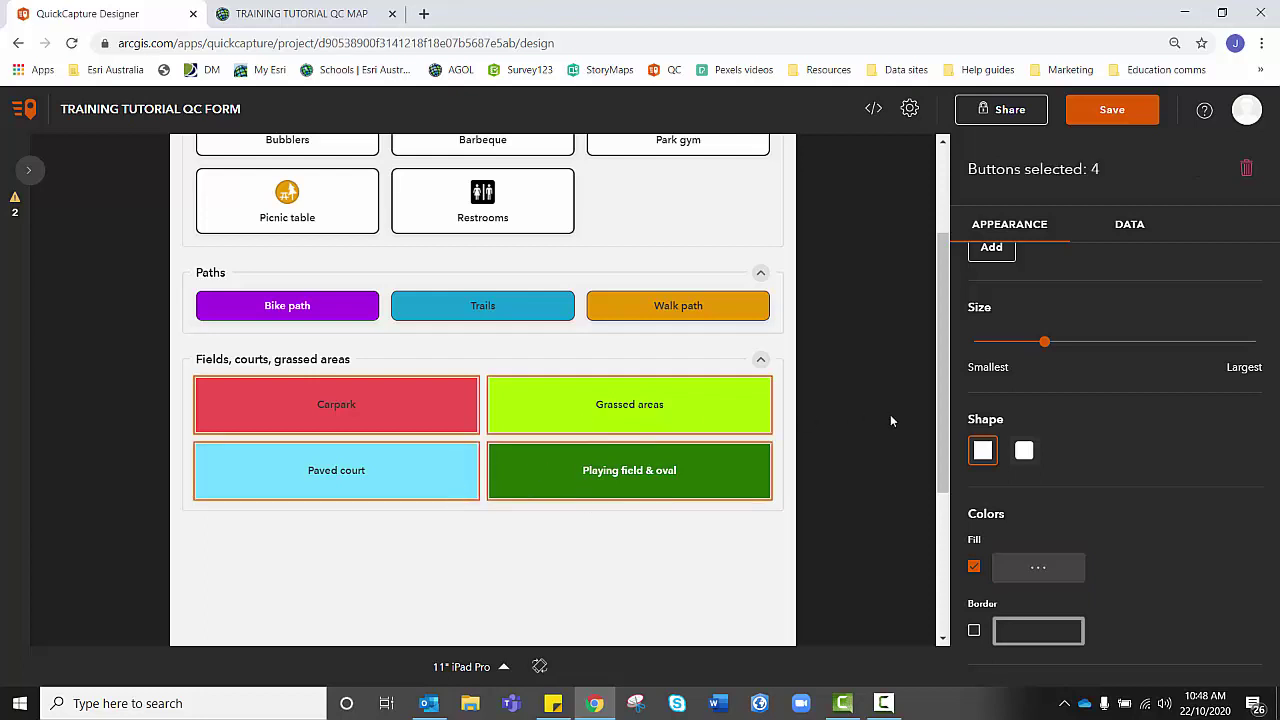
left_click_drag(1042, 342, 970, 342)
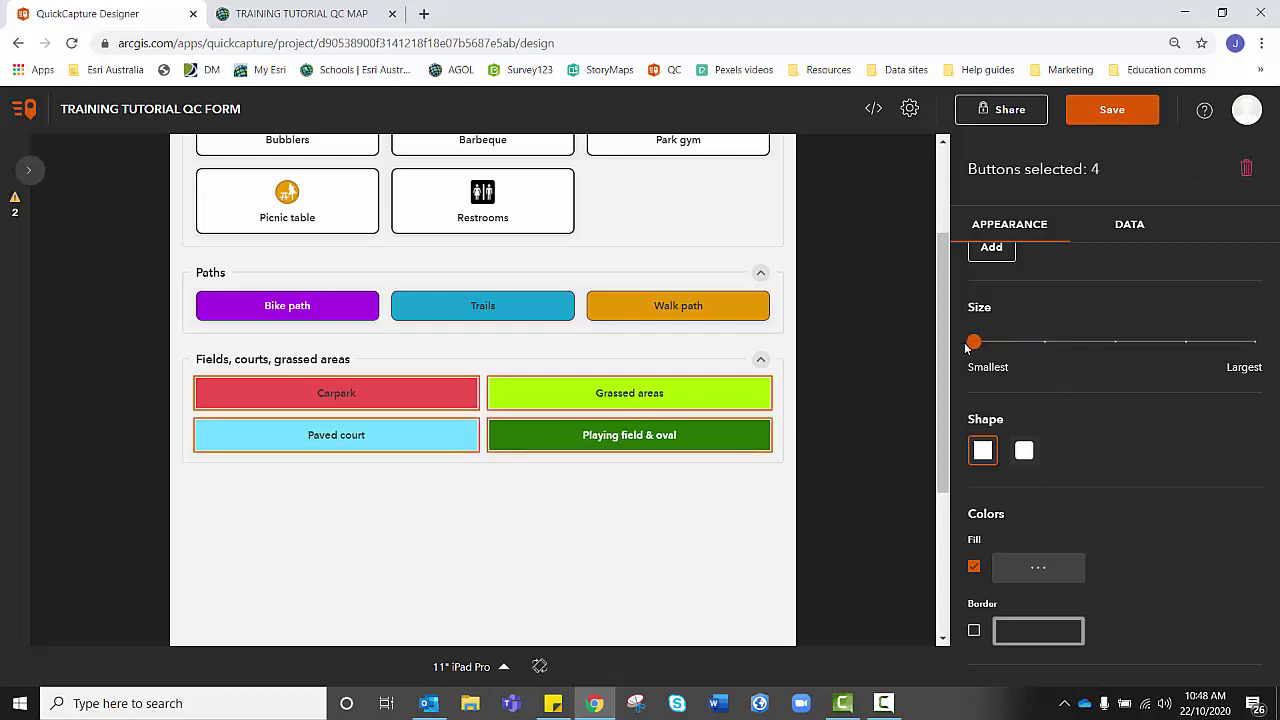
left_click(1024, 451)
left_click(973, 629)
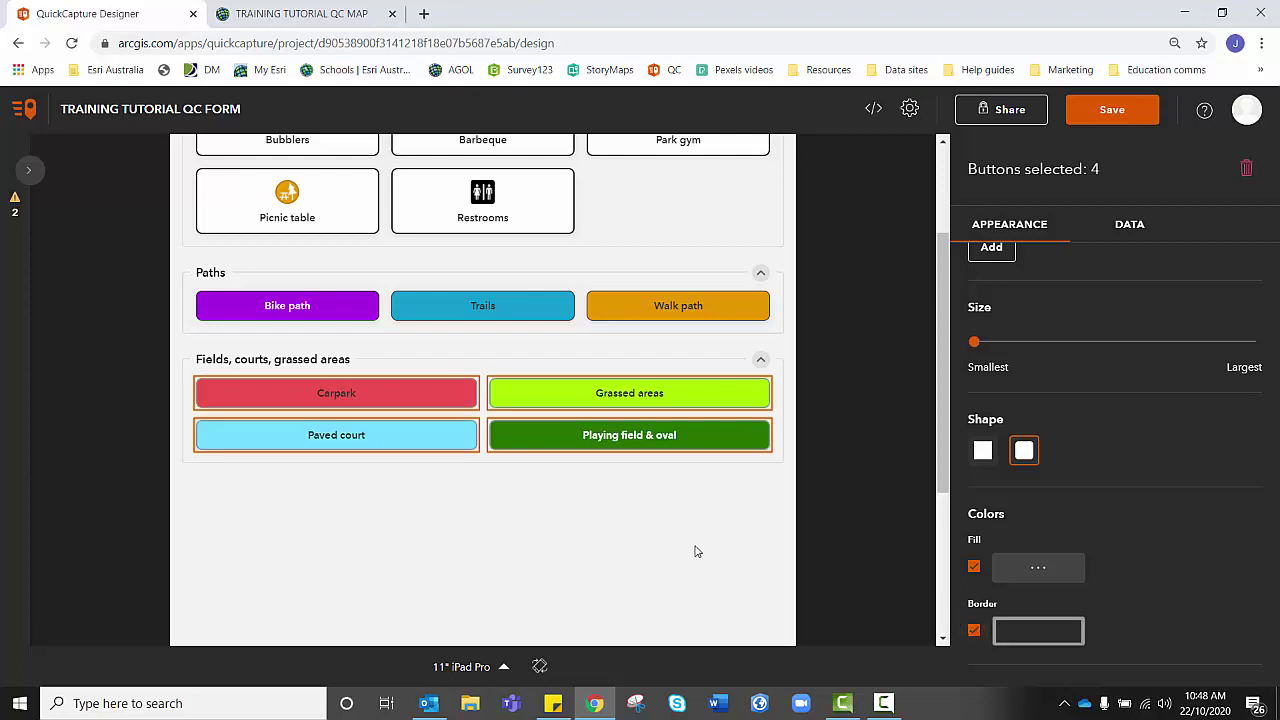
scroll(772, 496, "up", 1)
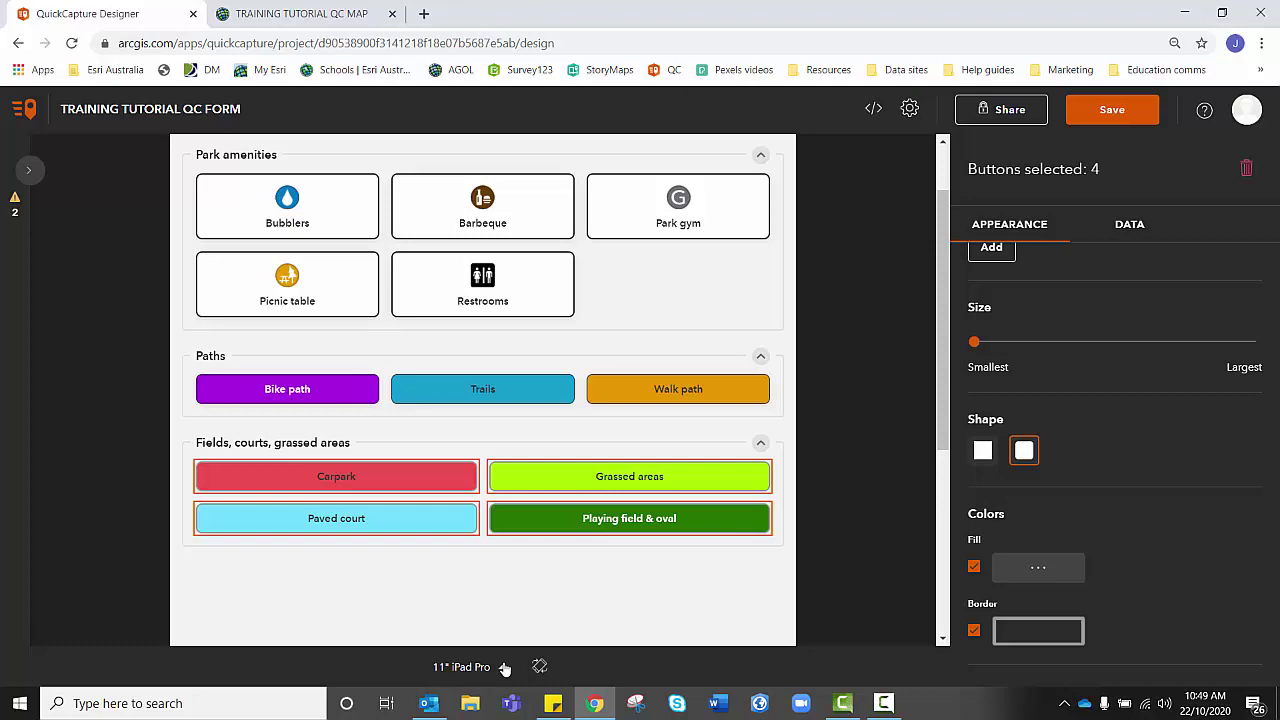
- Switch the preview device to an iPhone 6/7/8 and review the restyled buttons
left_click(504, 667)
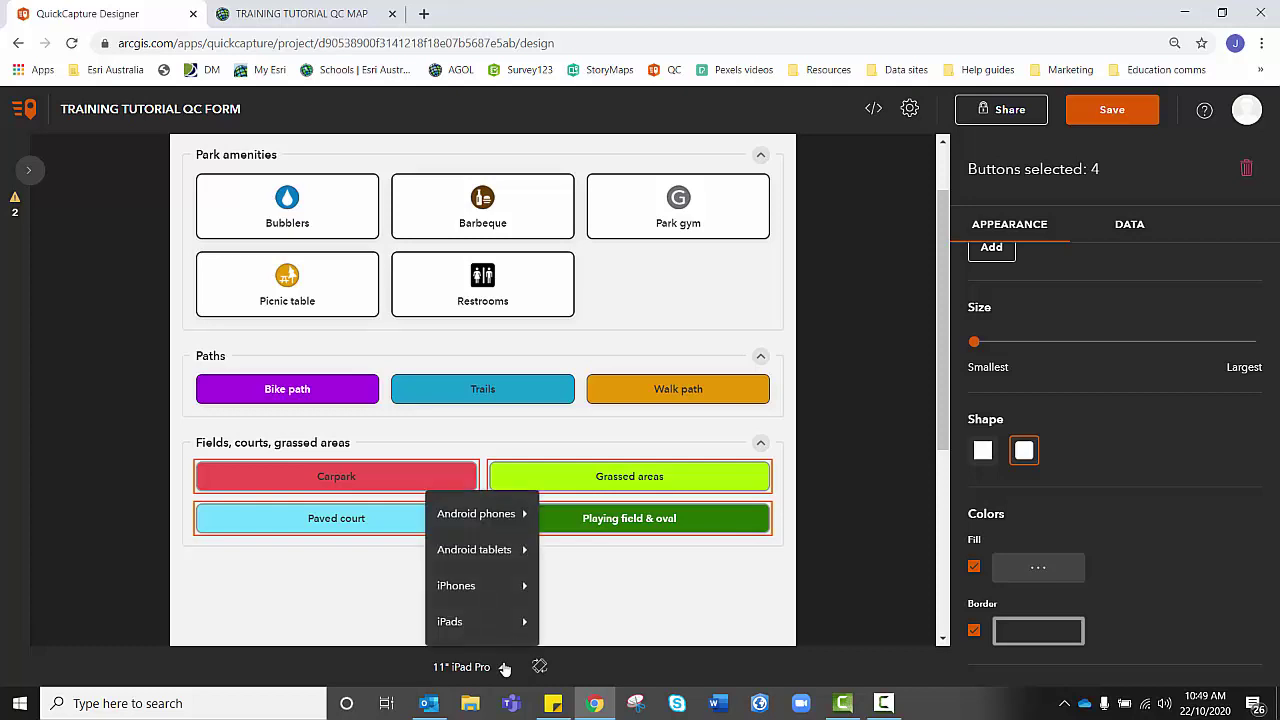
mouse_move(525, 585)
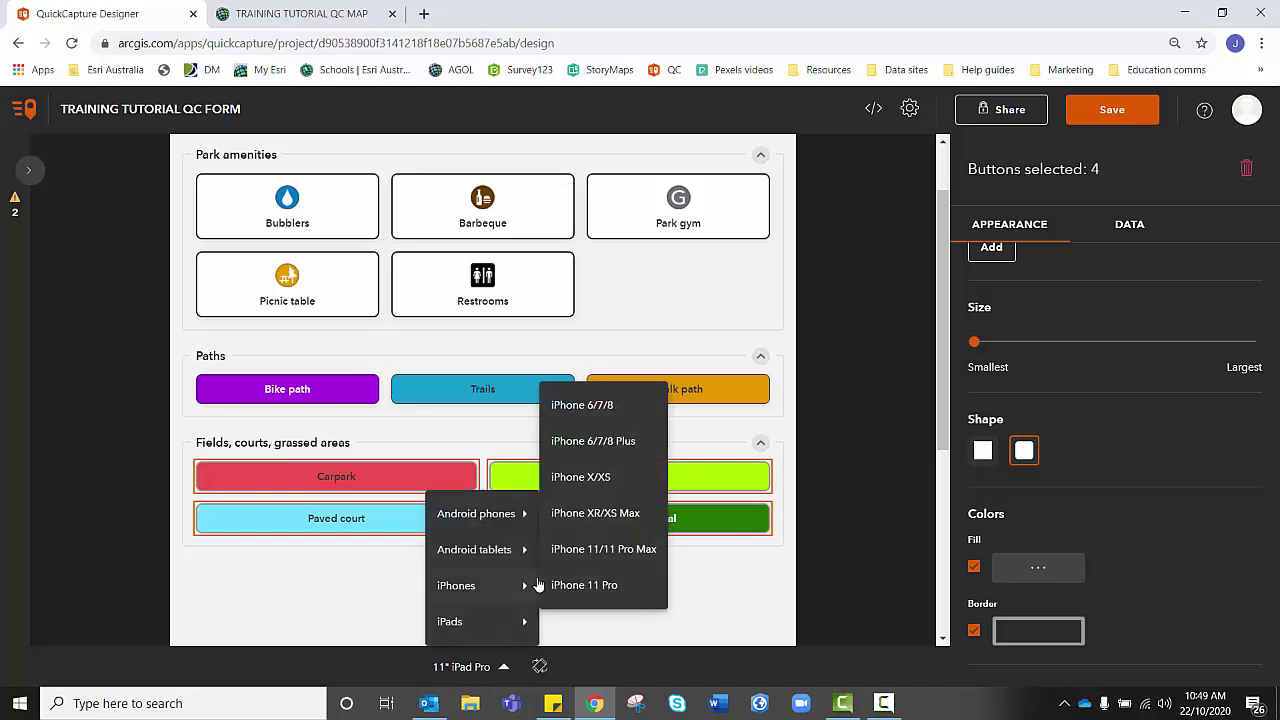
left_click(613, 412)
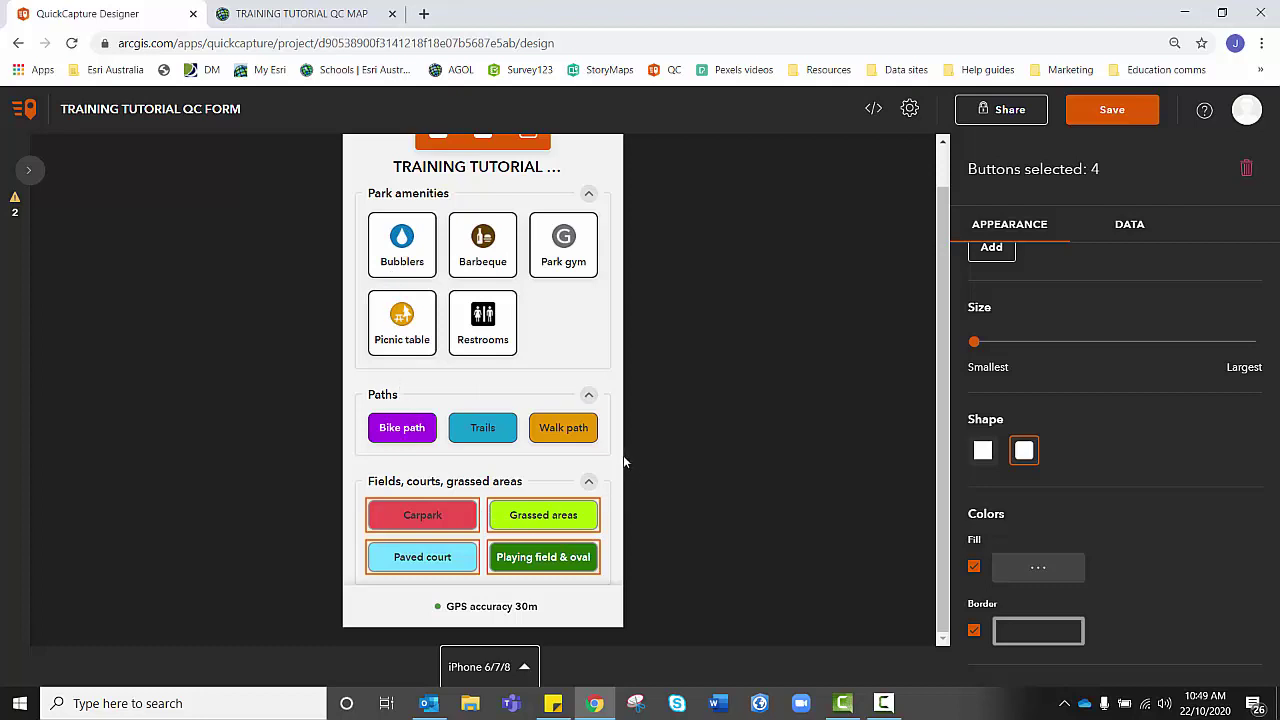
scroll(622, 457, "up", 2)
scroll(622, 457, "up", 1)
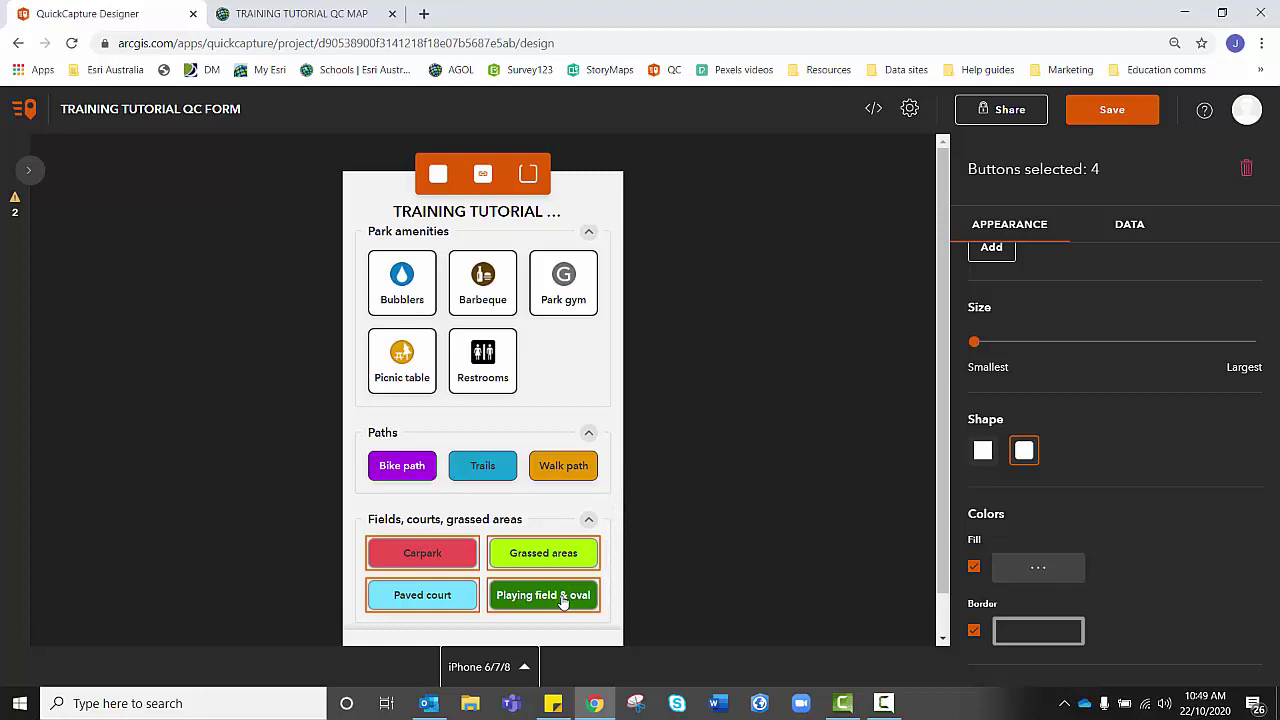
left_click(717, 566)
left_click(551, 598)
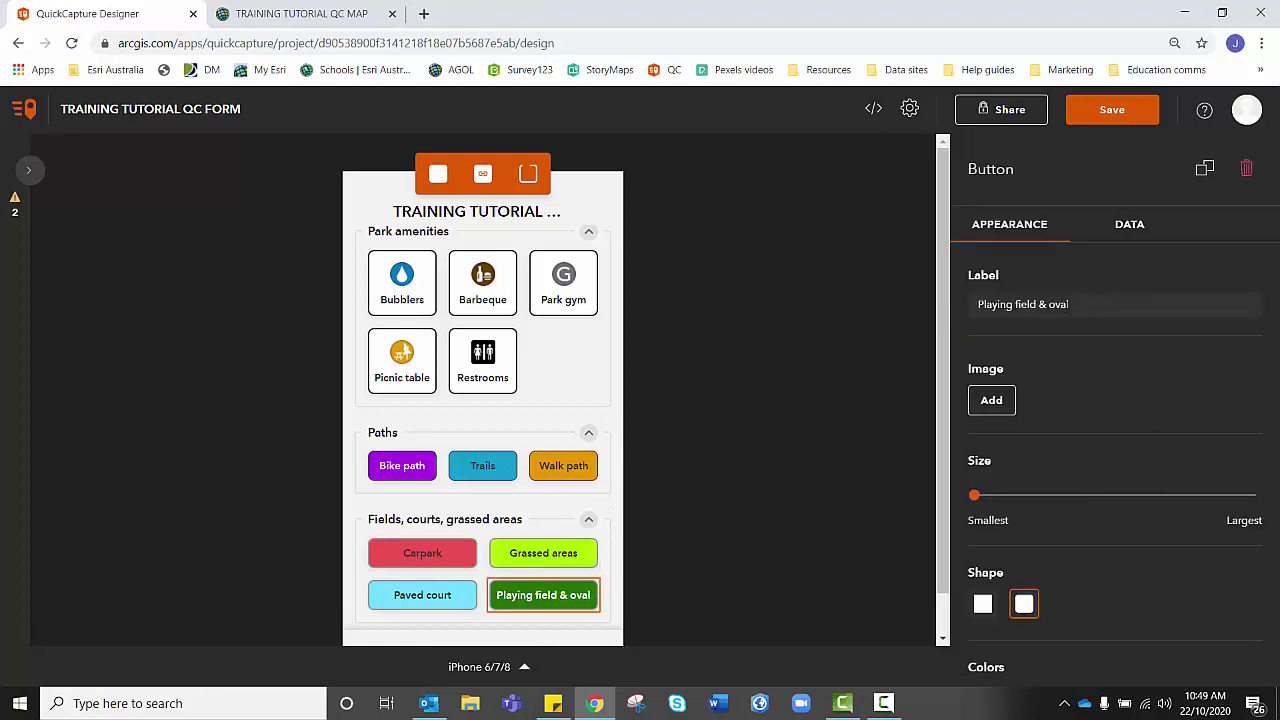
left_click_drag(1077, 306, 1049, 306)
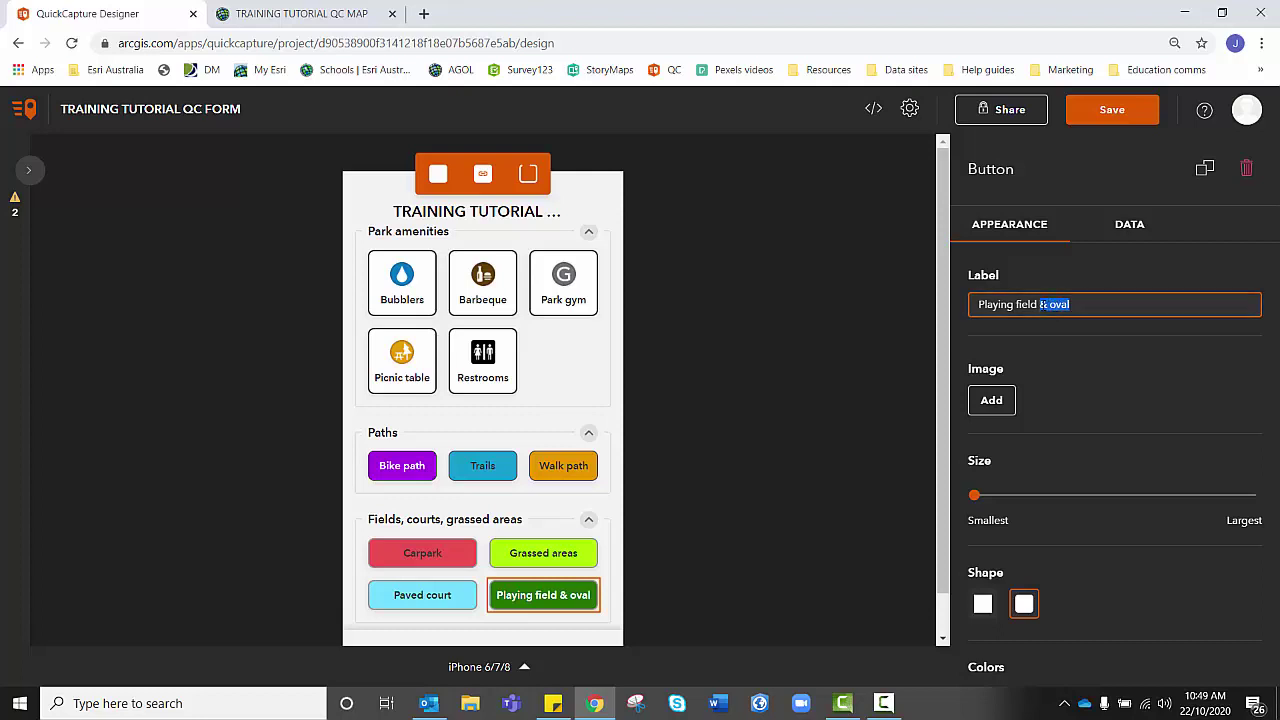
key("BackSpace")
type("s and ovals")
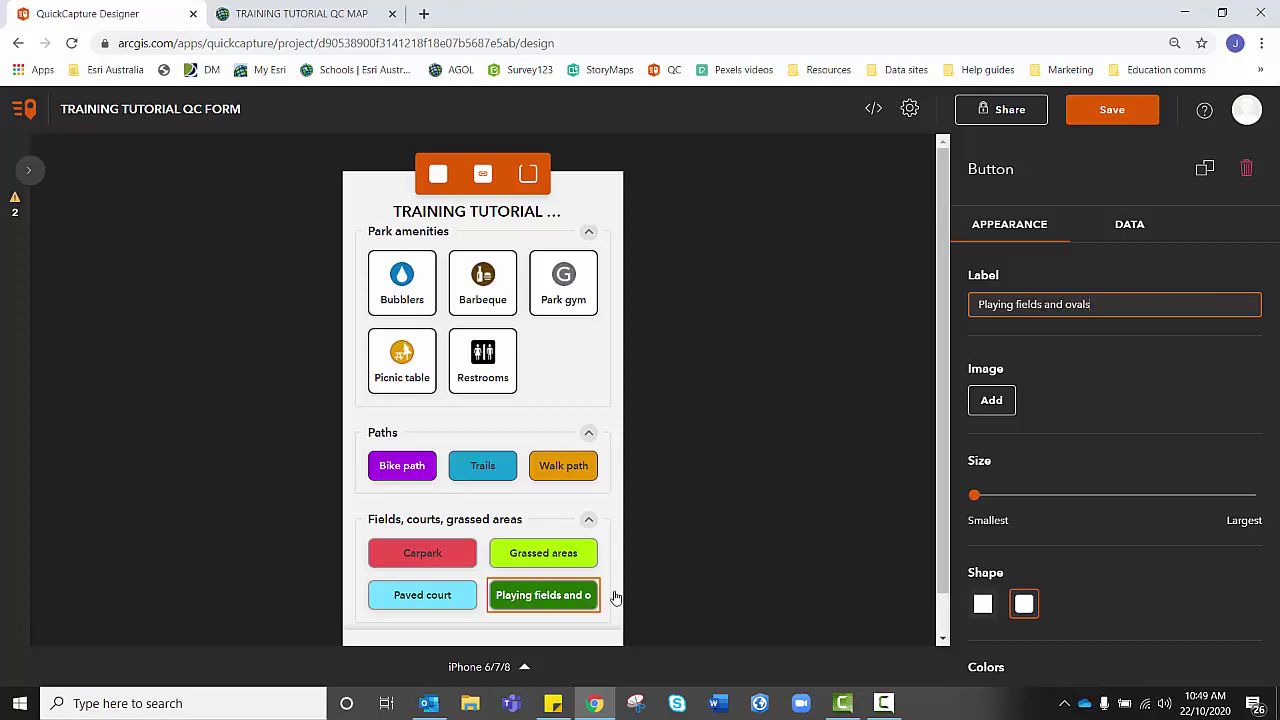
left_click_drag(1090, 304, 1041, 304)
key("BackSpace")
key("BackSpace")
type("&")
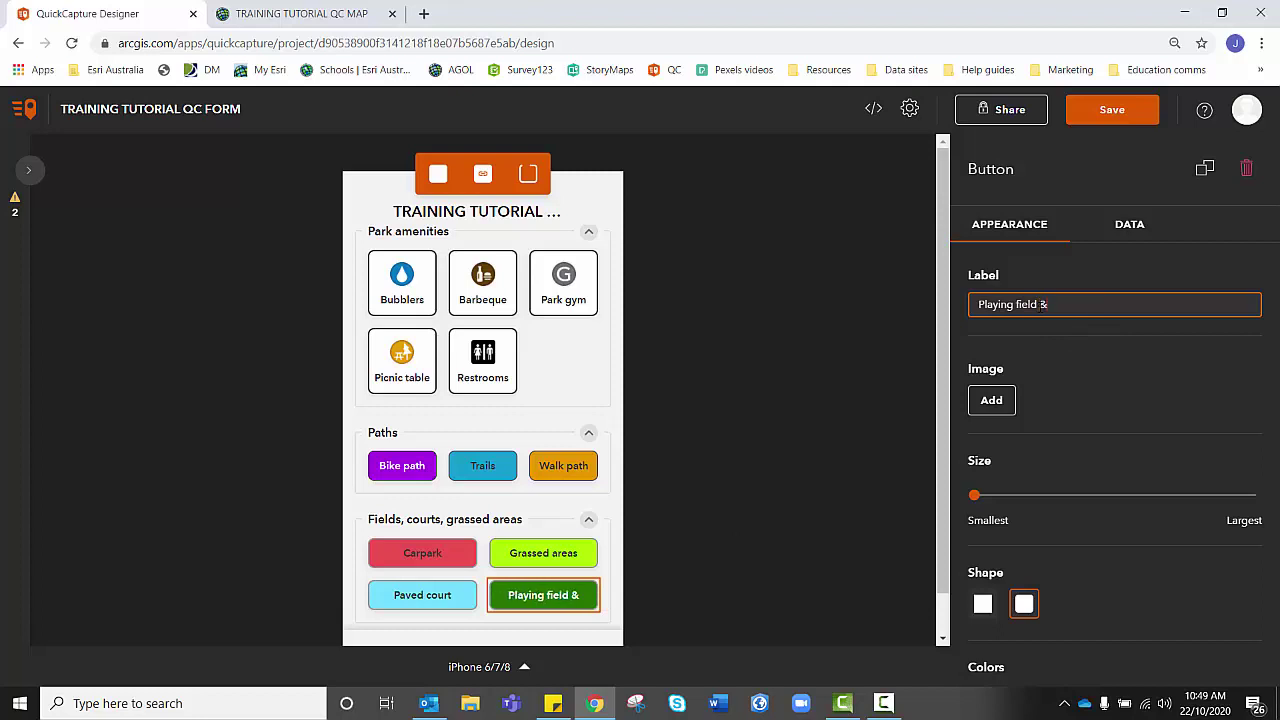
type(" oval")
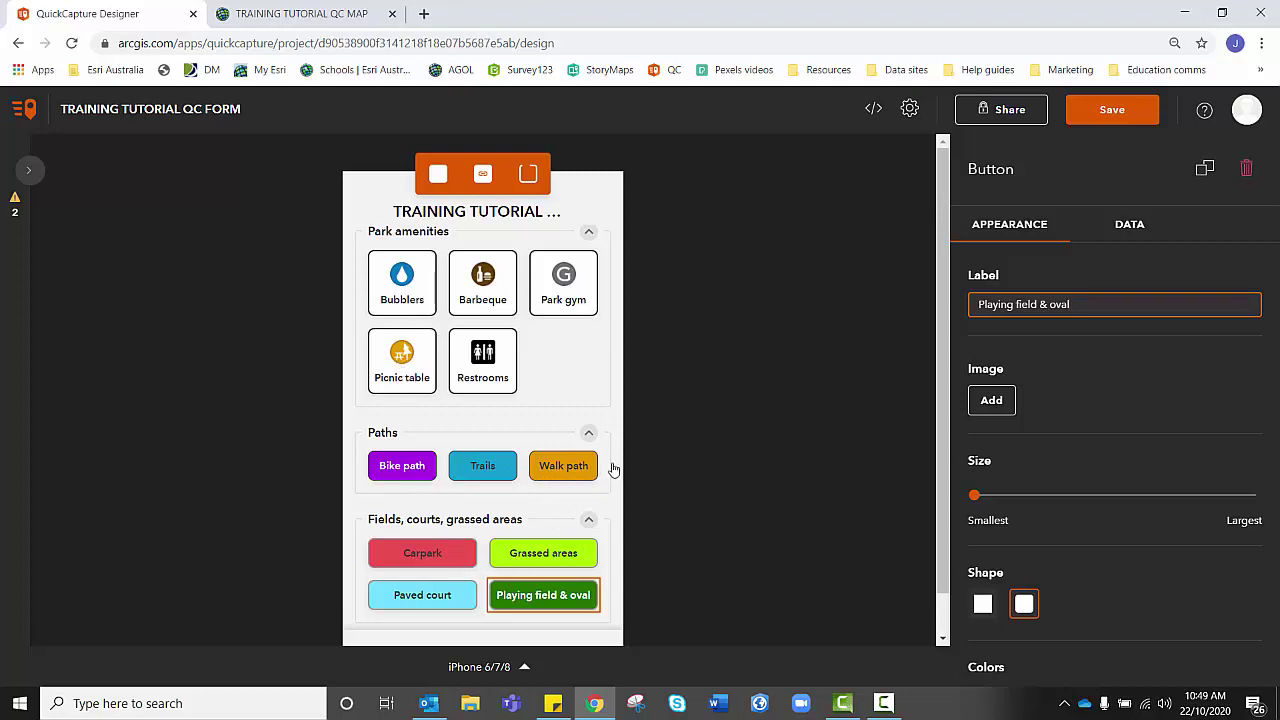
left_click(750, 426)
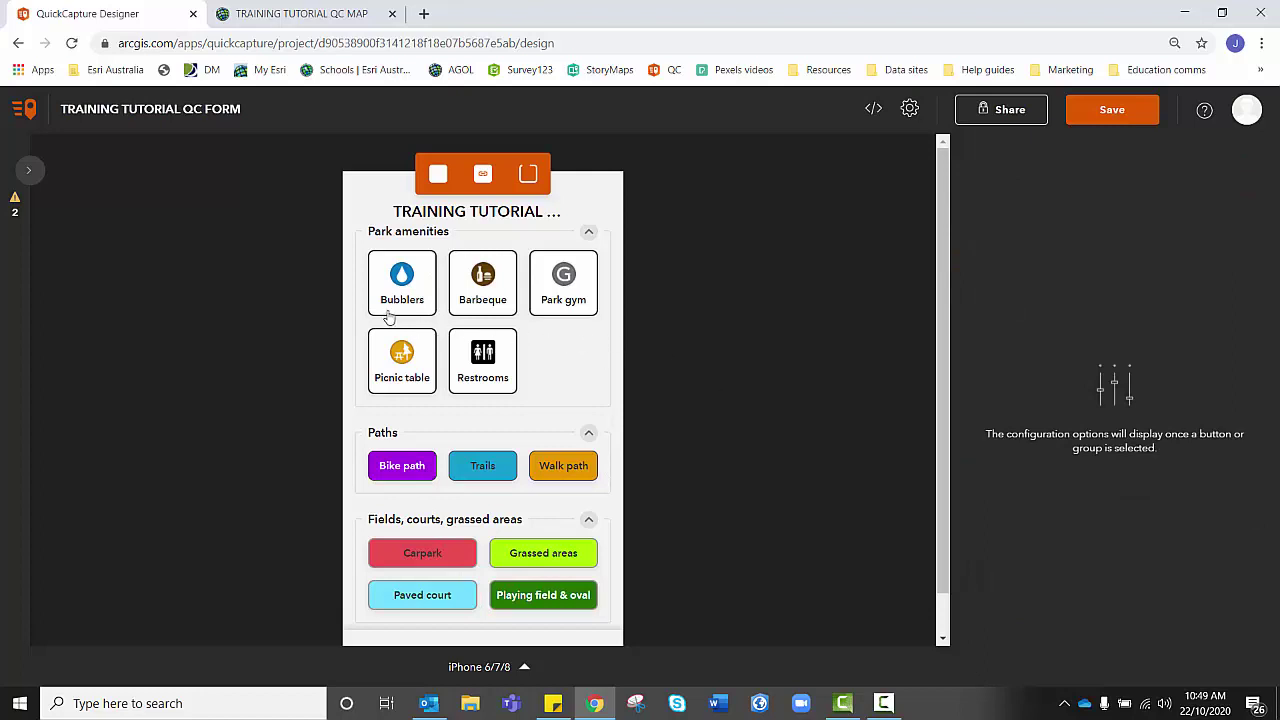
- Select Bubblers, Barbeque, Park gym, Picnic table and Restrooms and show their DATA settings
left_click(420, 287)
left_click(497, 292, "ctrl")
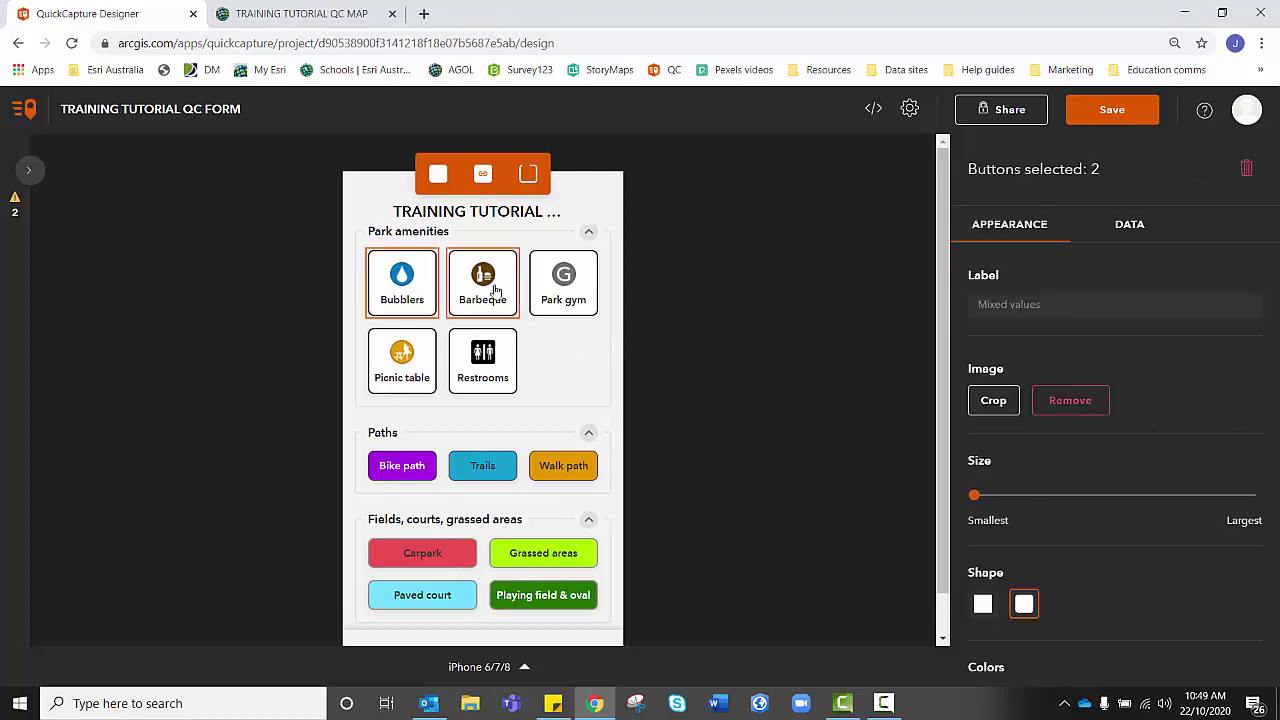
left_click(560, 298, "ctrl")
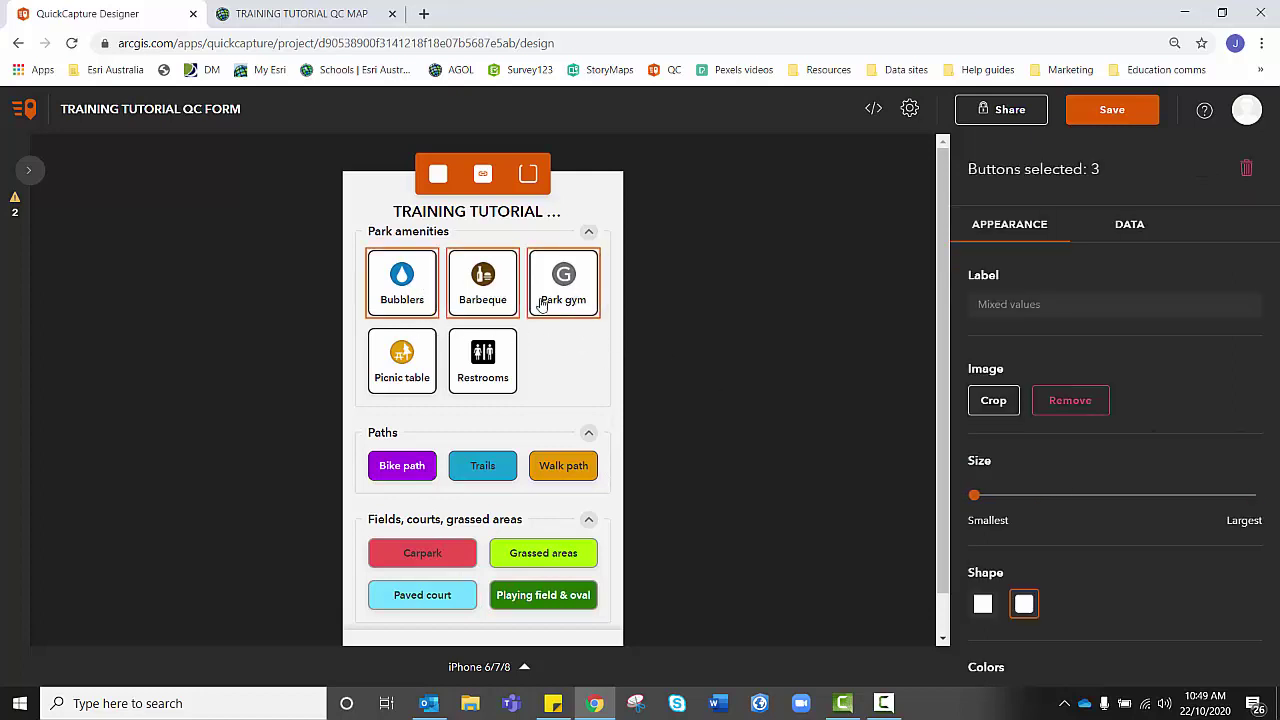
left_click(399, 352, "ctrl")
left_click(483, 350, "ctrl")
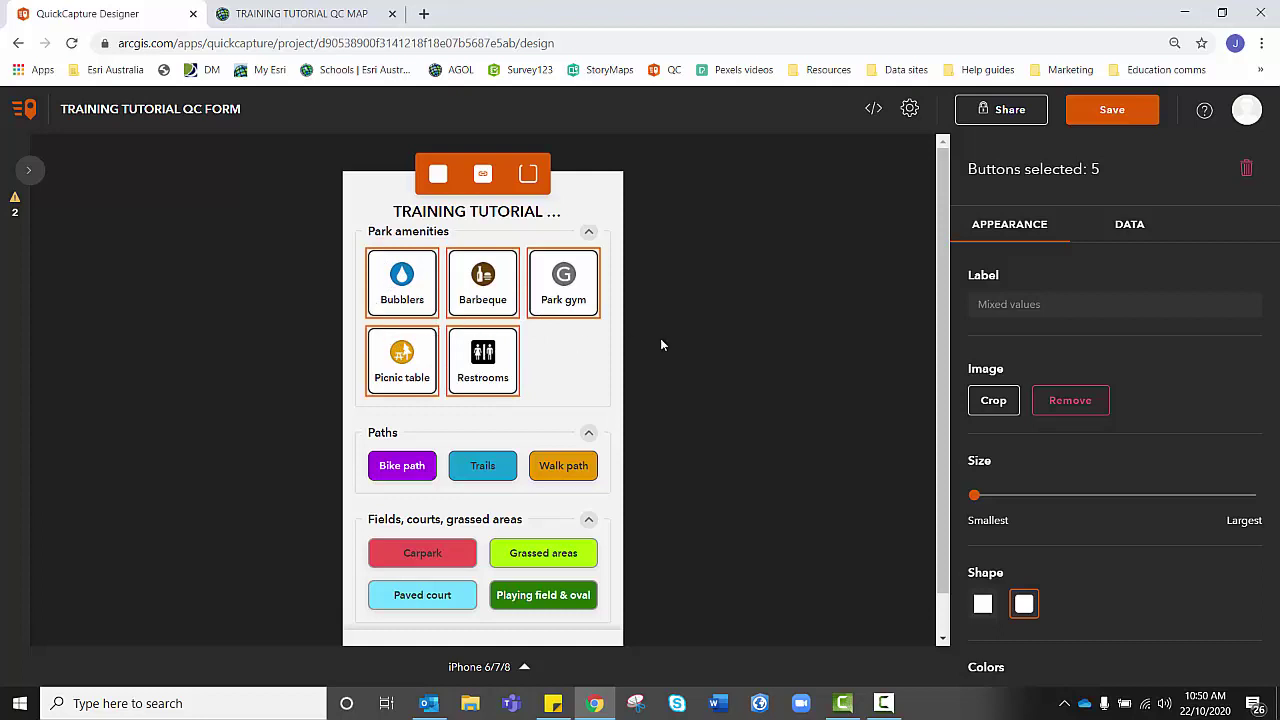
left_click(1110, 228)
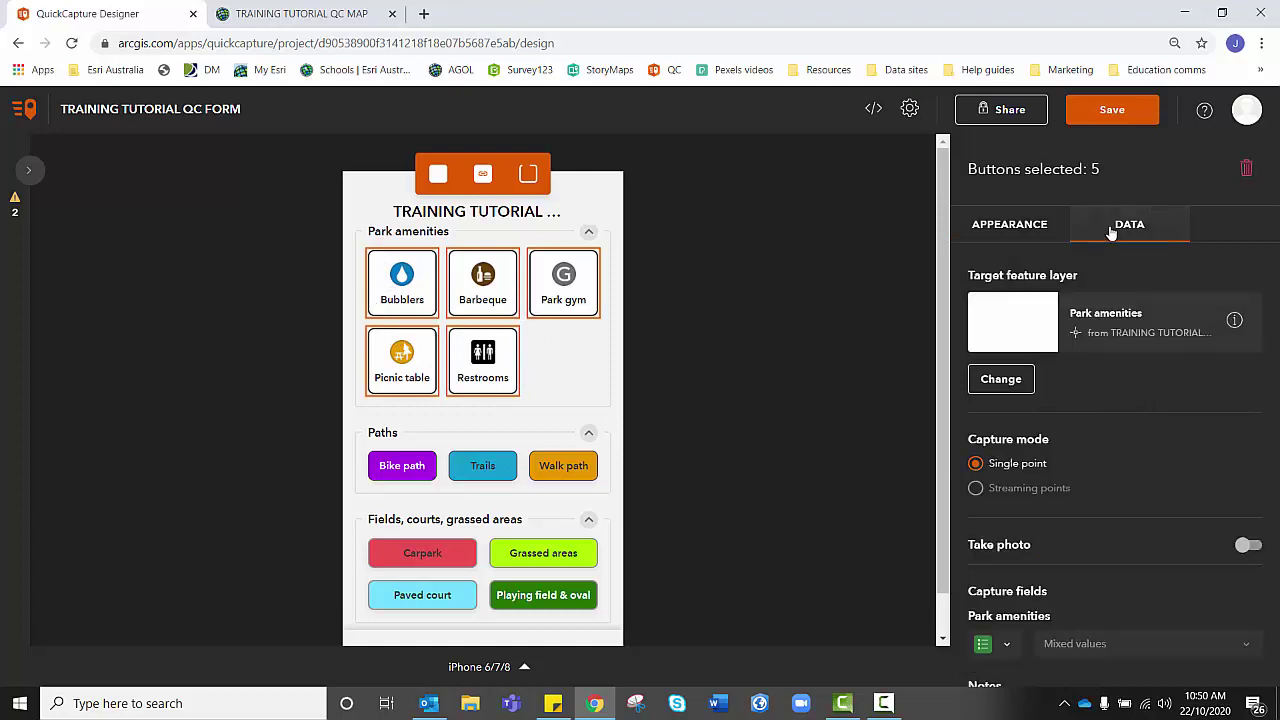
scroll(1114, 392, "down", 1)
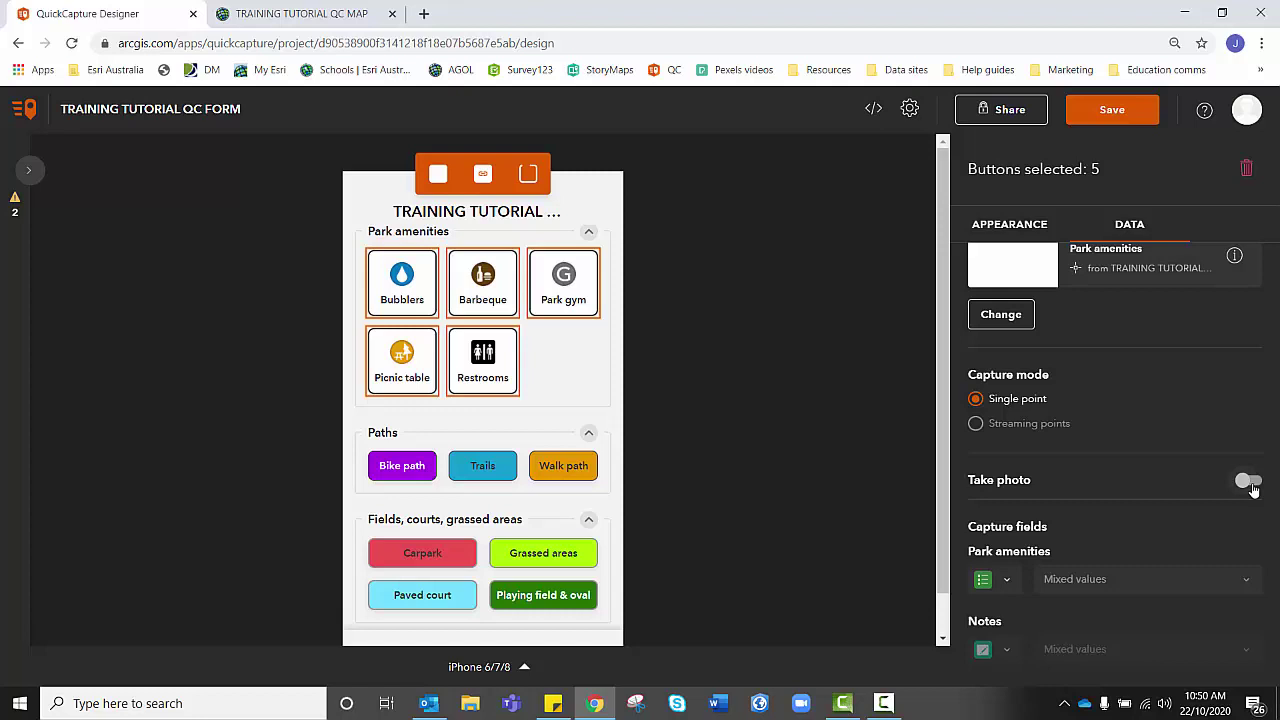
- Turn on the required Take photo option for the five amenity buttons
left_click(1249, 482)
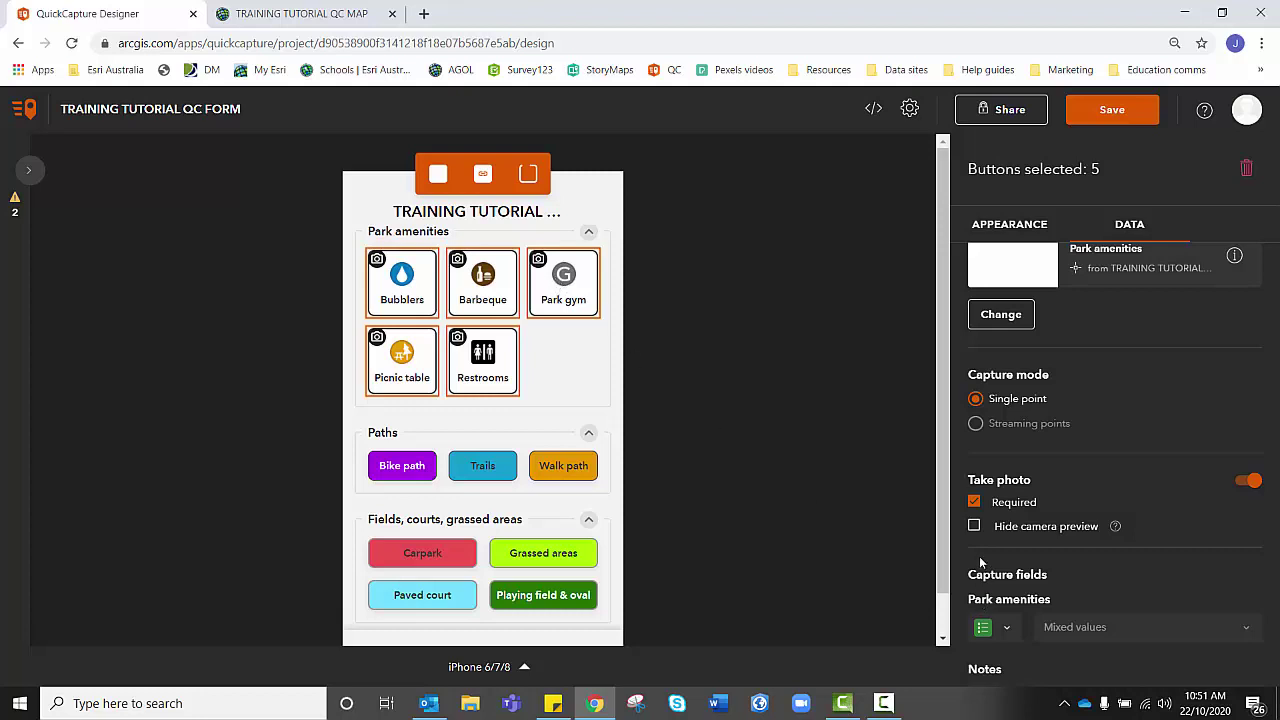
- Enable Hide camera preview for the amenity buttons' required photos
left_click(975, 526)
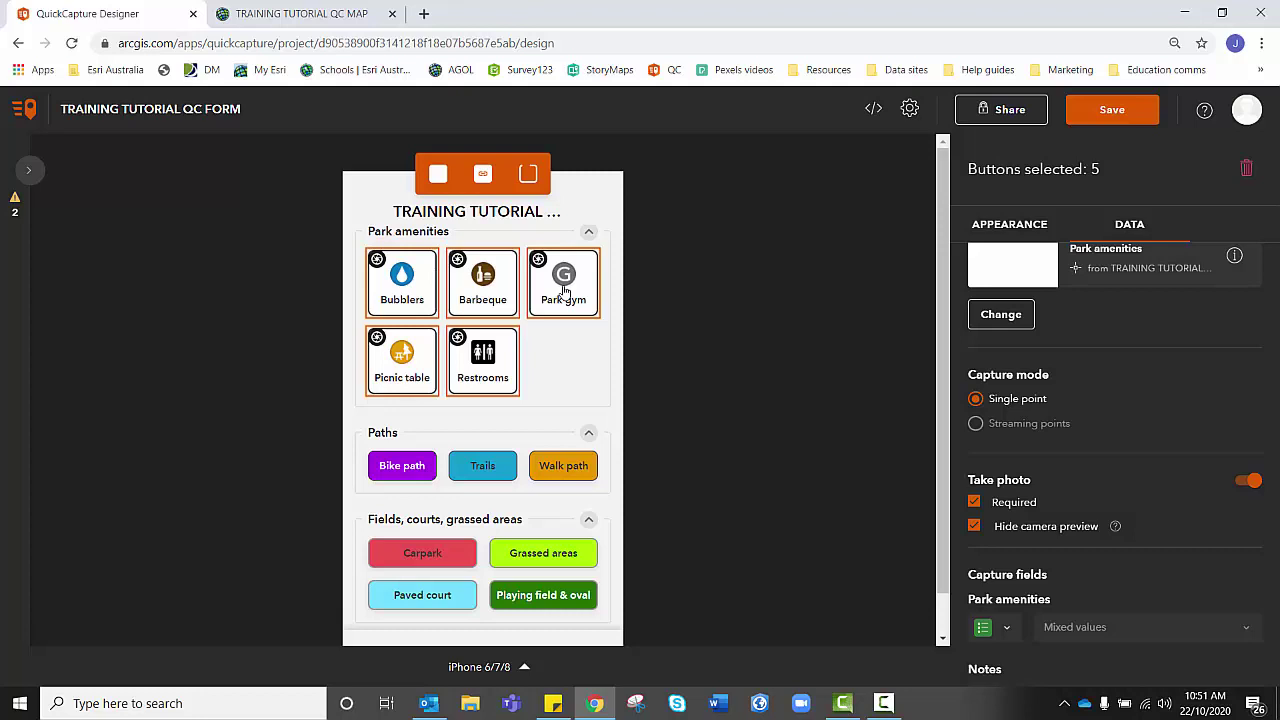
- Clear the five-button selection and view the Bubblers button's data settings on its own
left_click(646, 326)
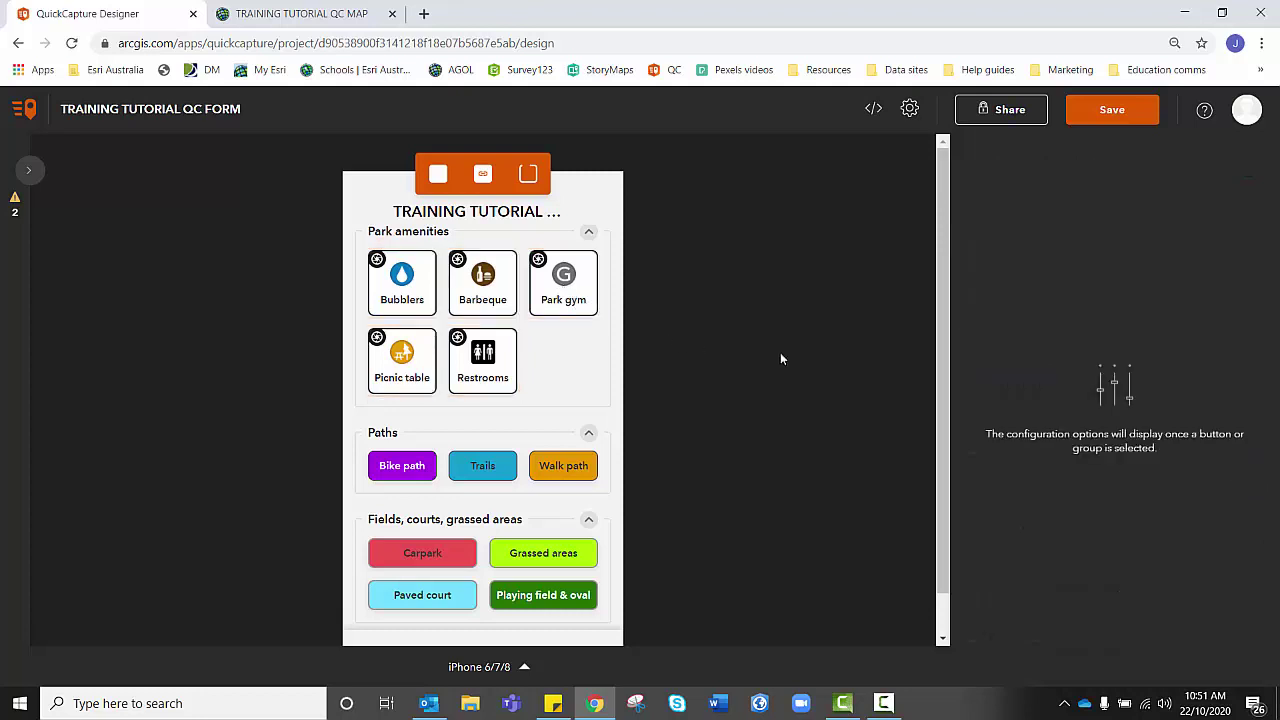
left_click(403, 288)
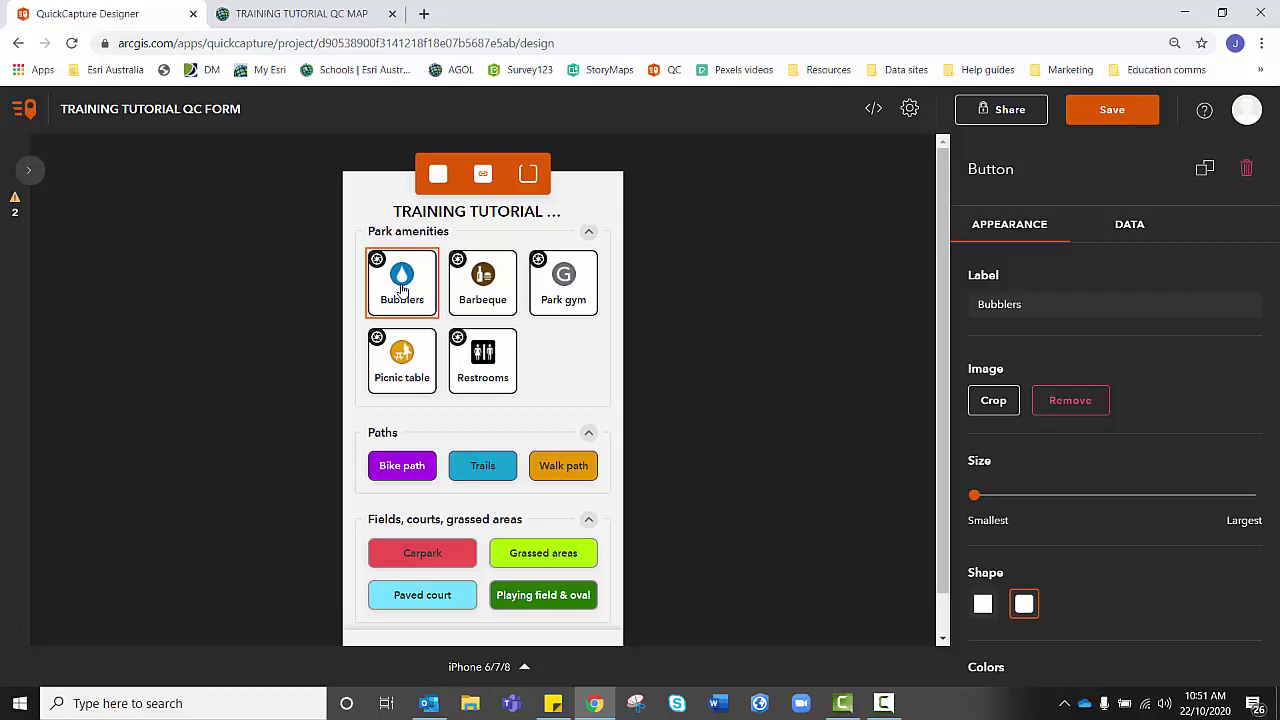
left_click(1129, 223)
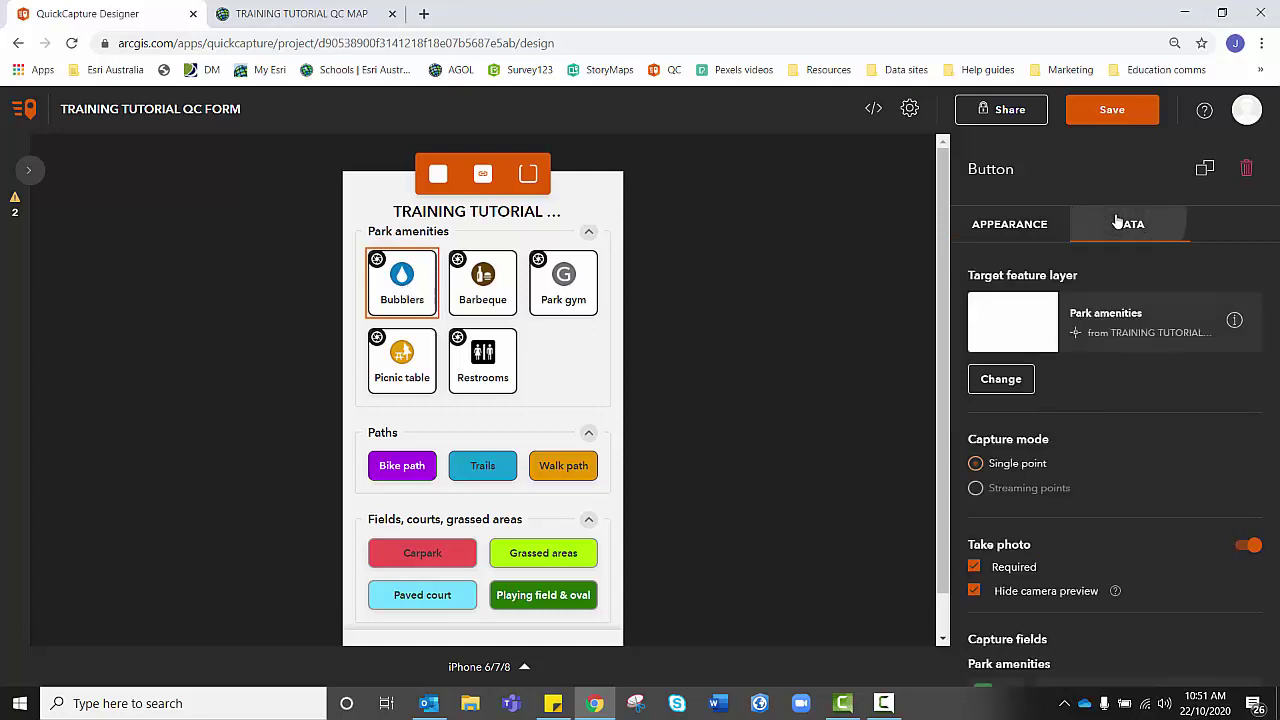
scroll(1110, 414, "down", 1)
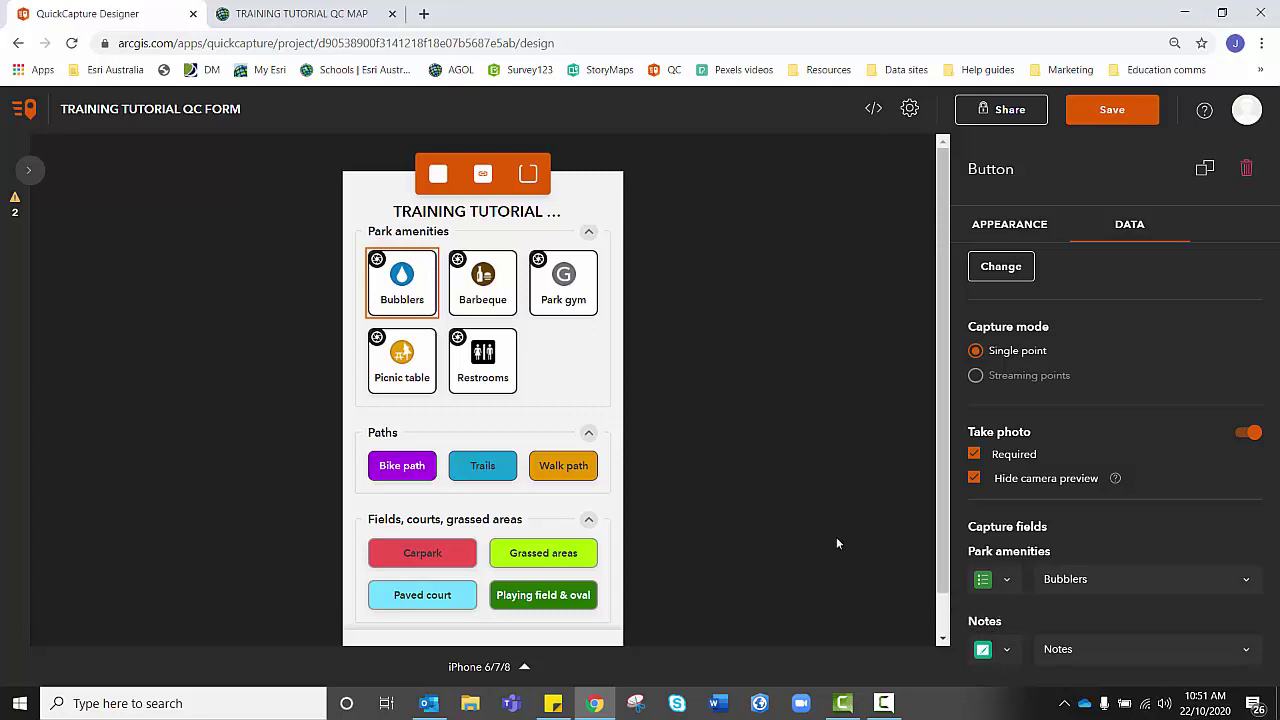
- Switch to Barbeque, set its Notes source to Button user input, and begin a new input
left_click(481, 292)
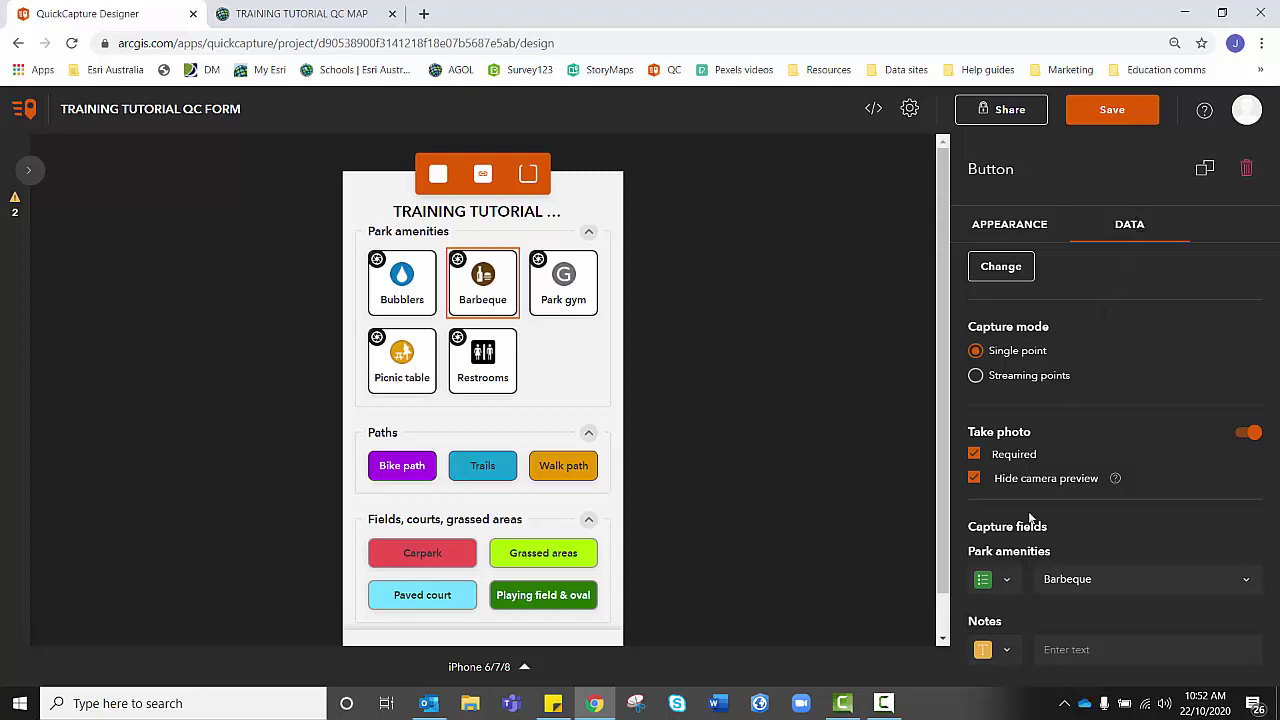
left_click(1007, 651)
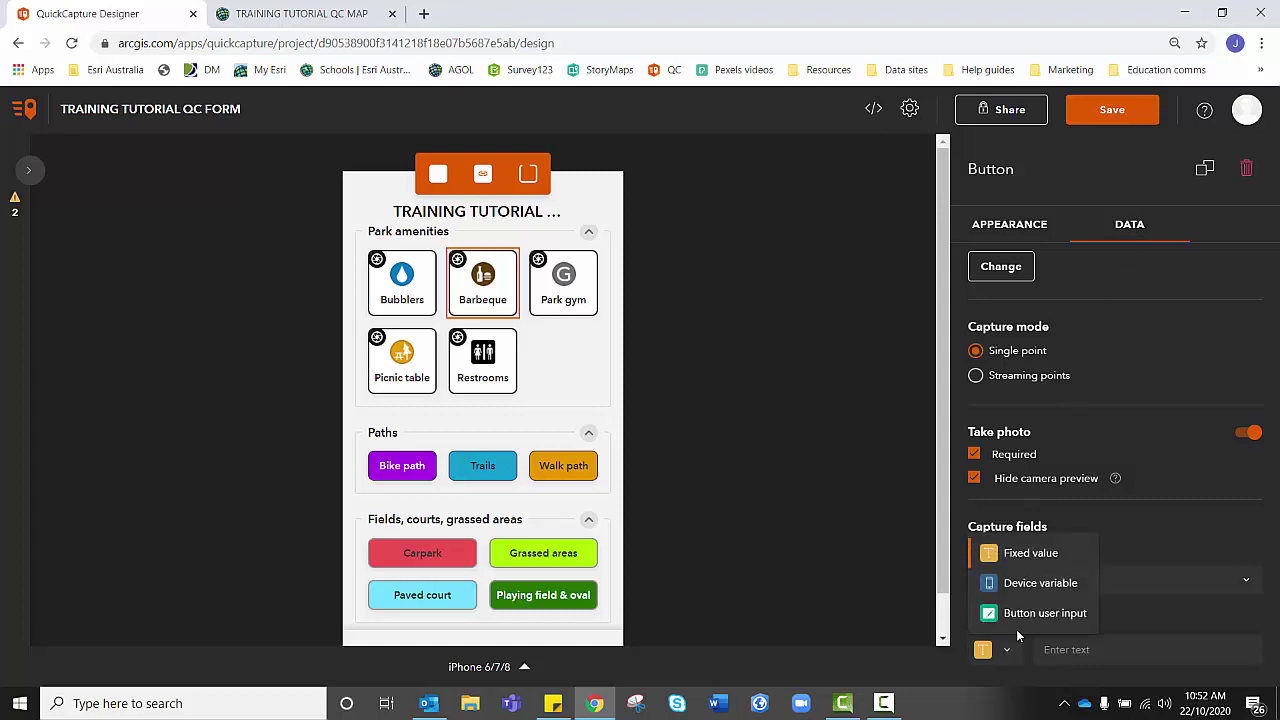
left_click(1024, 615)
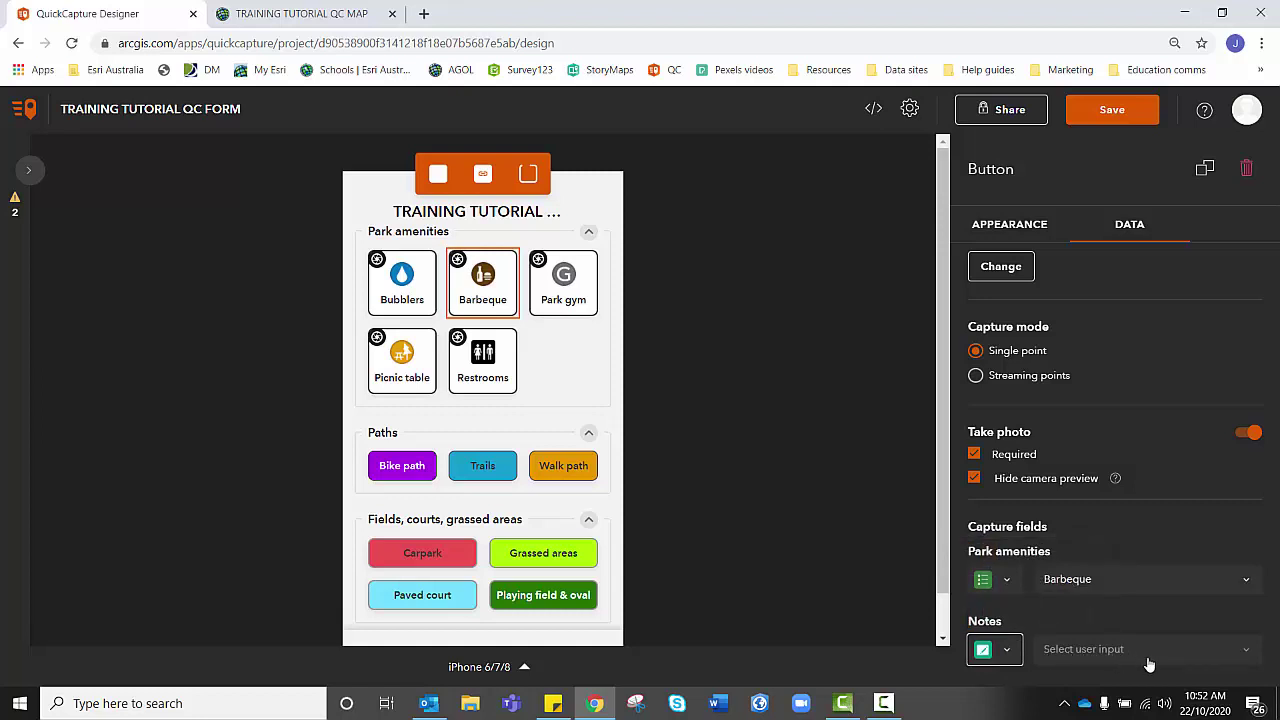
left_click(1246, 655)
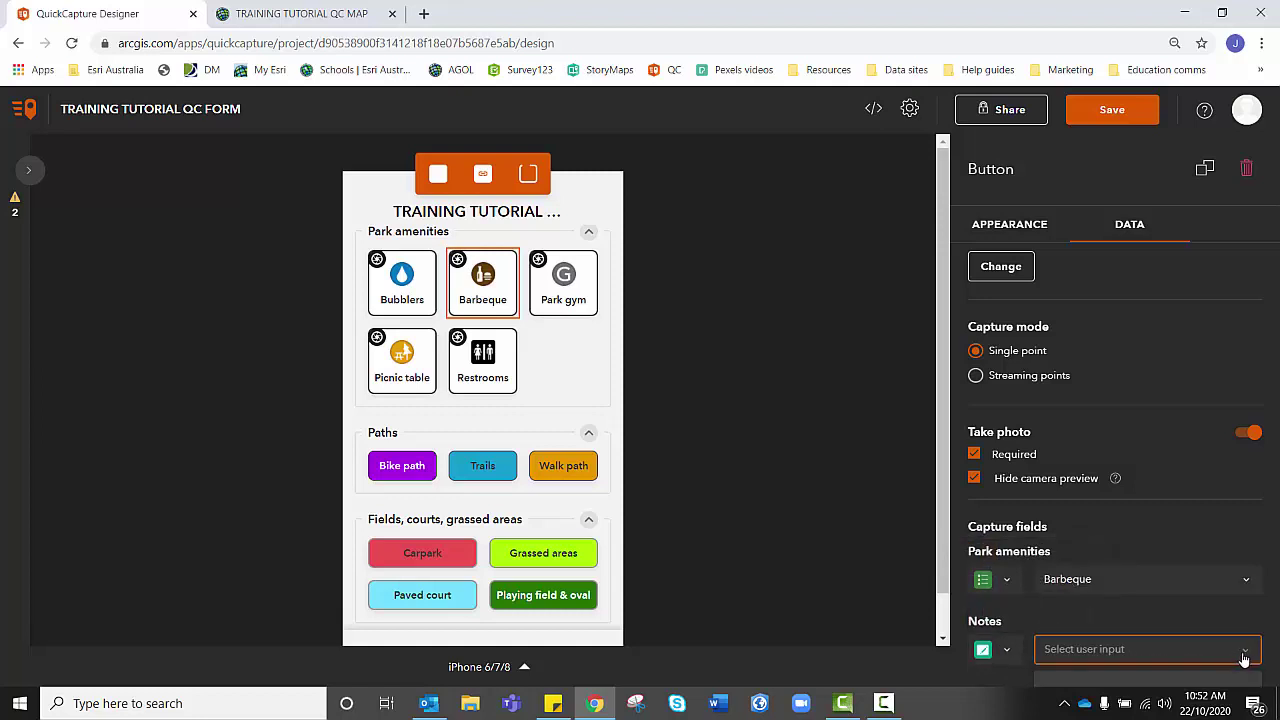
left_click(1090, 670)
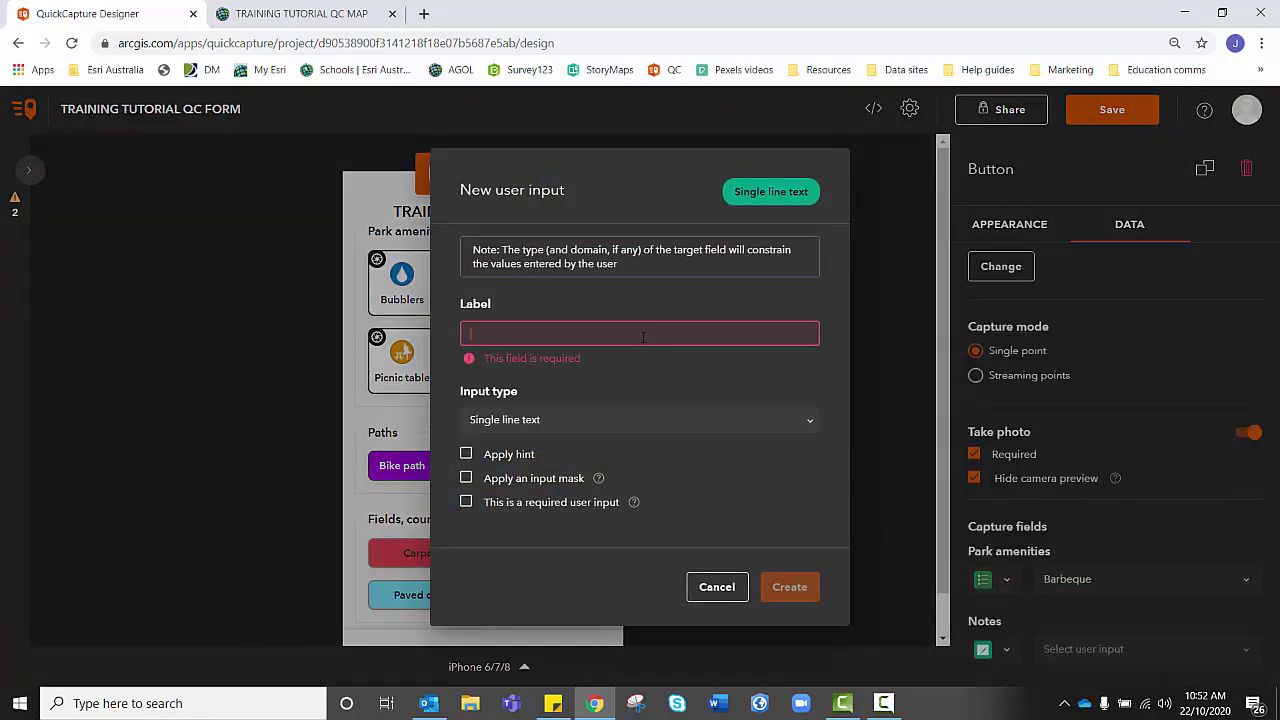
- Define input 'Notes' as single line text with hint 'Take brief notes only', left optional
type("Notes")
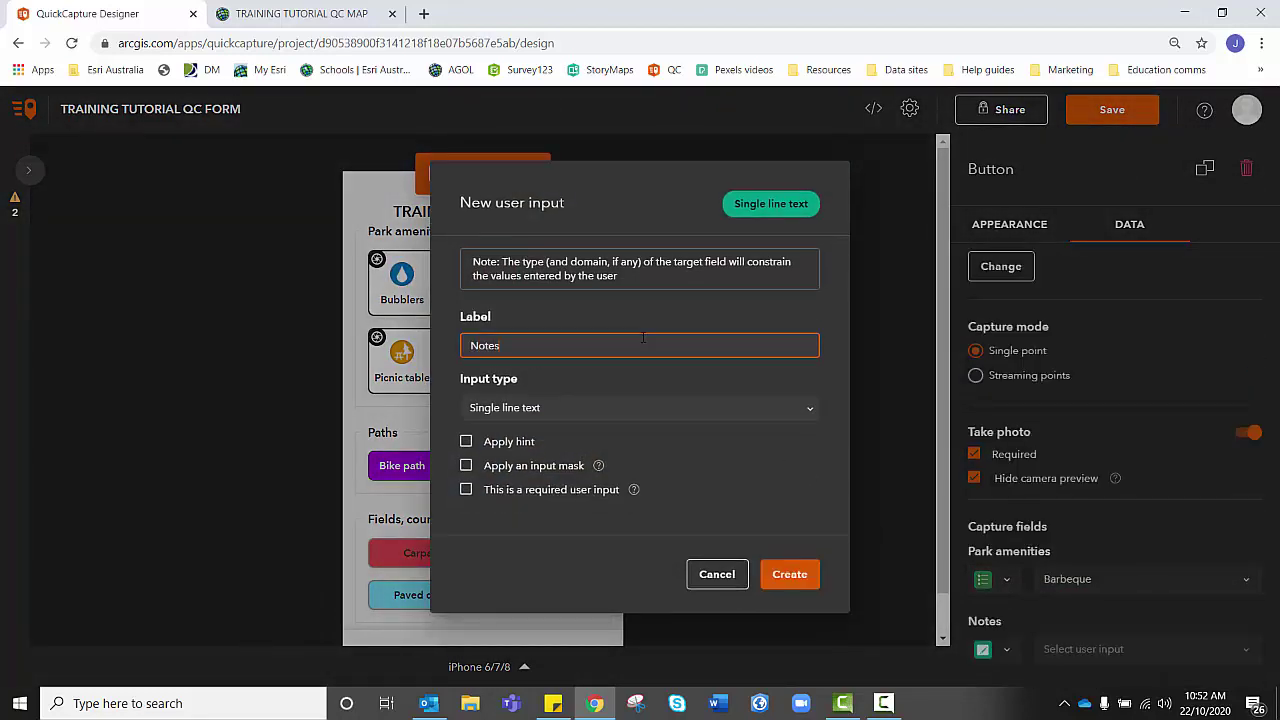
key("Tab")
left_click(524, 414)
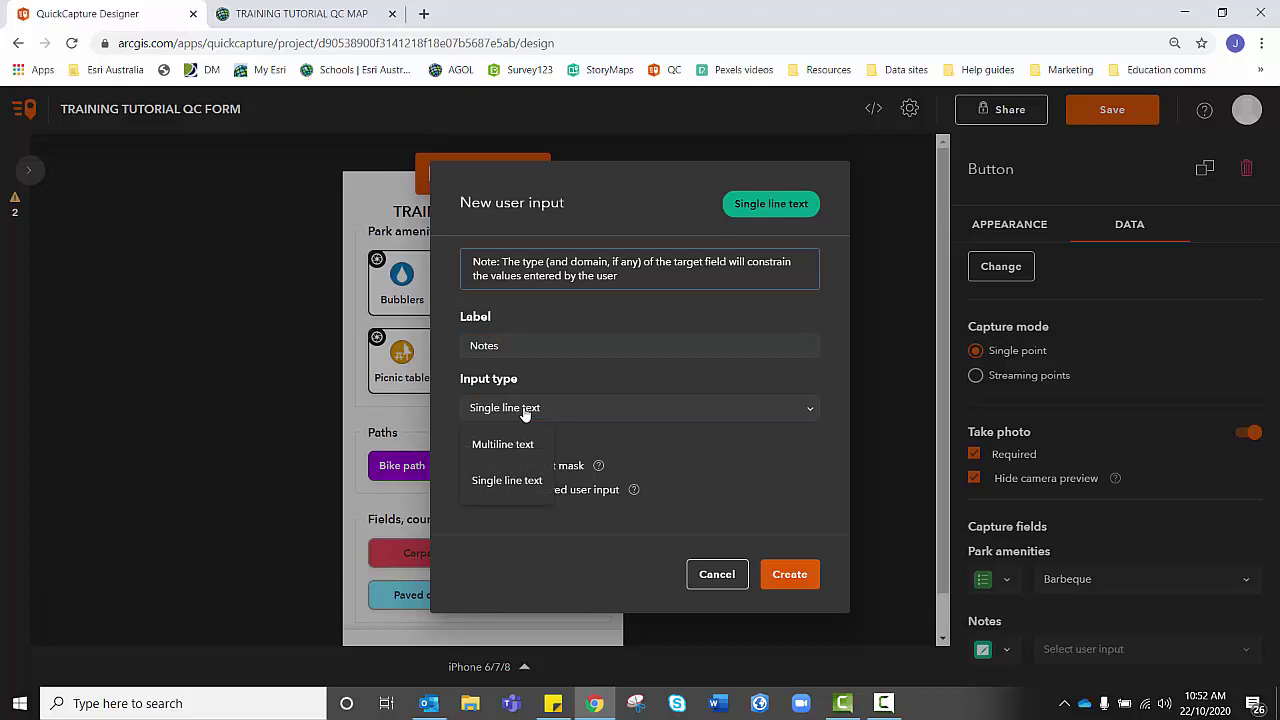
left_click(517, 484)
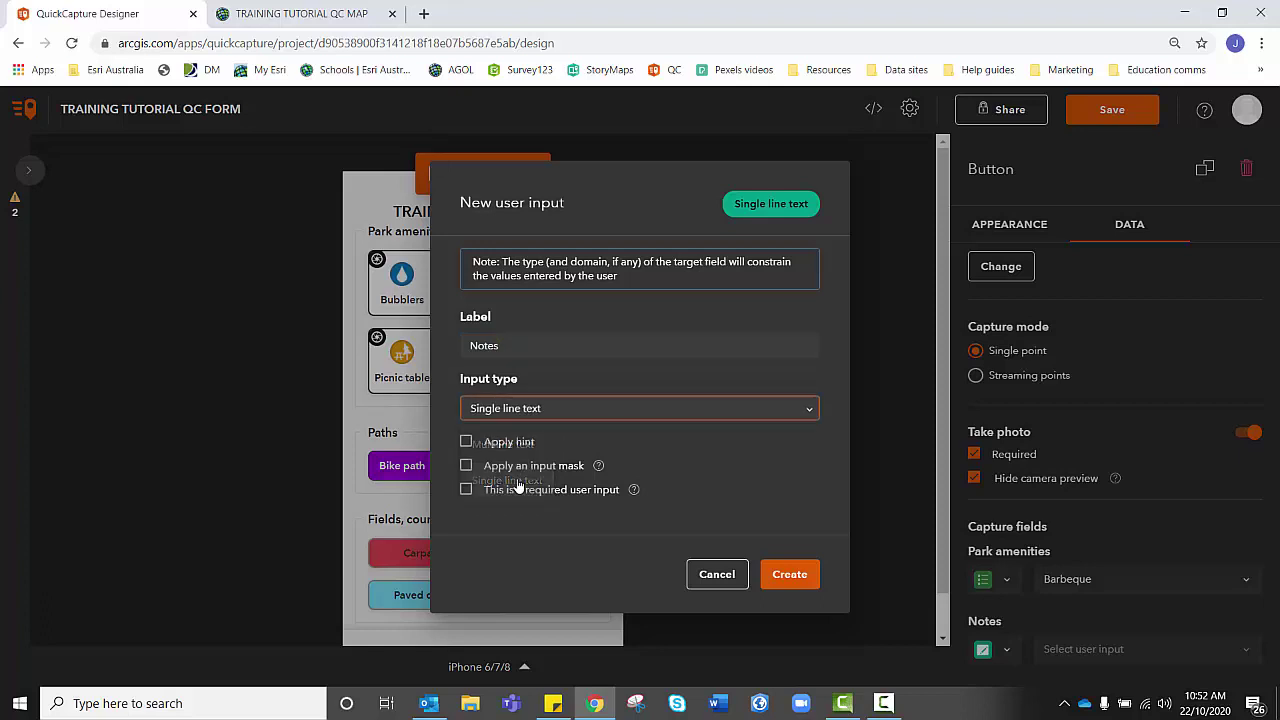
left_click(467, 441)
left_click(497, 452)
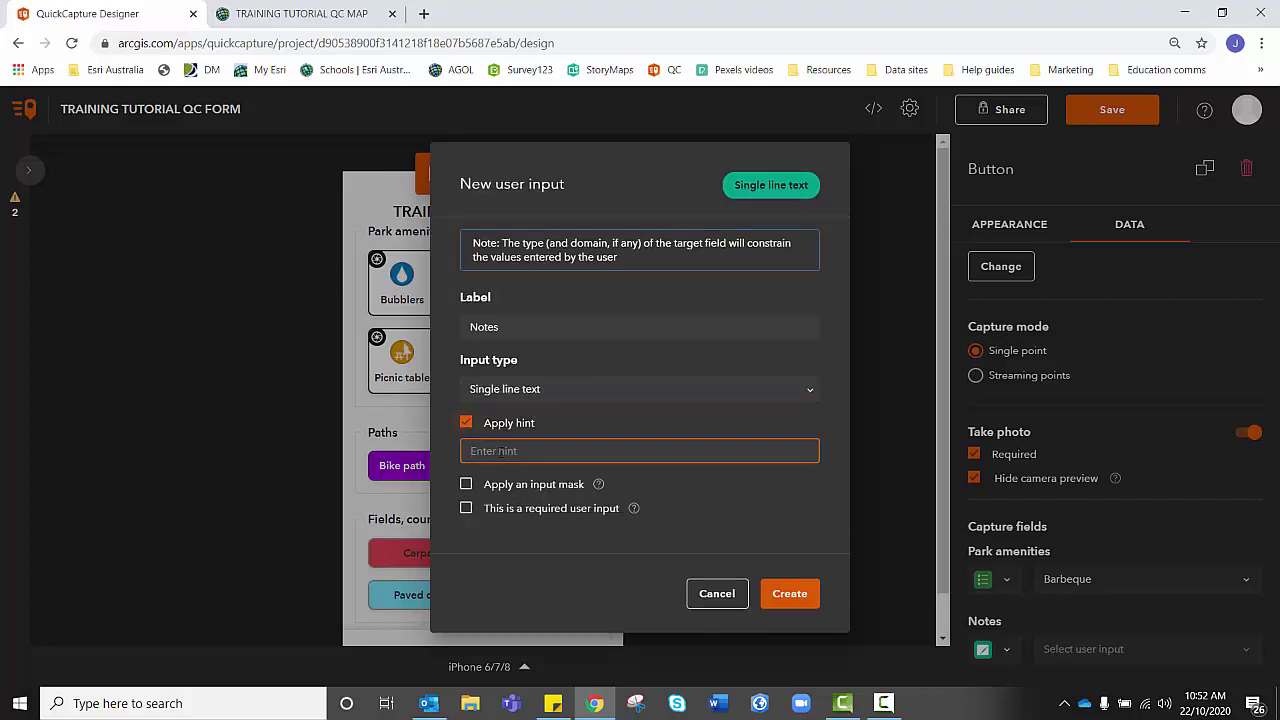
type("Take brief notes only")
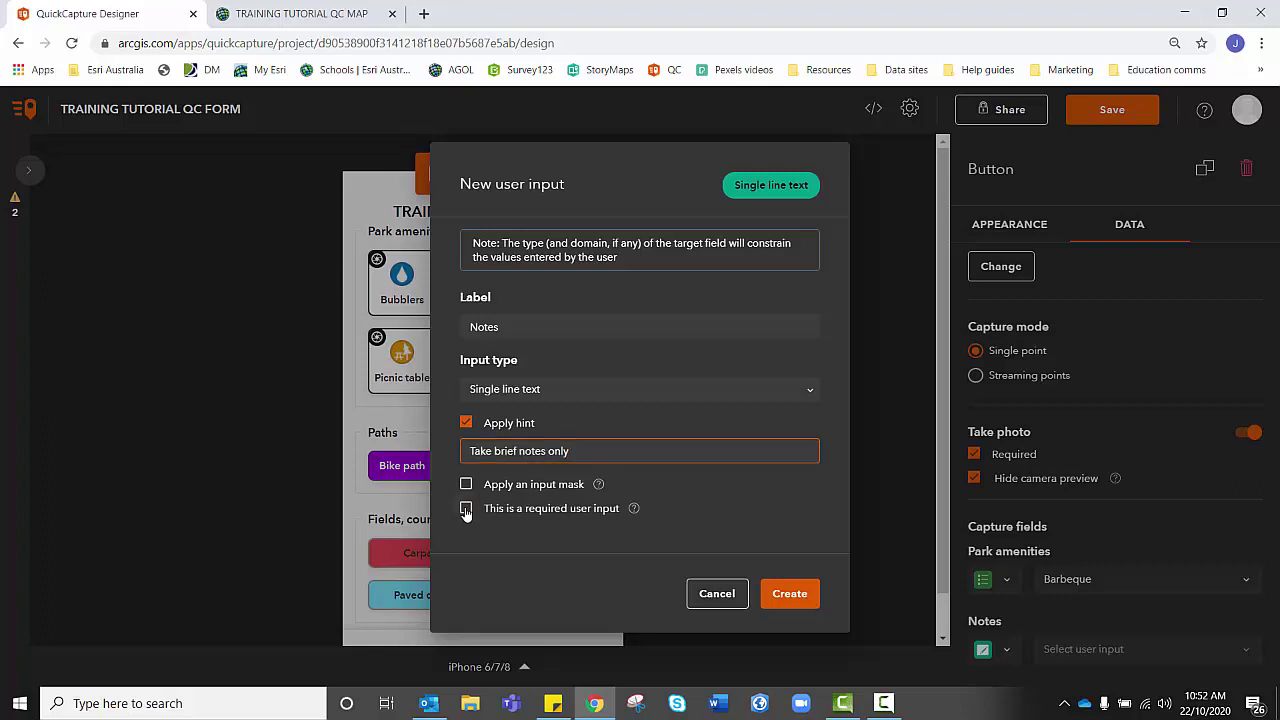
left_click(466, 510)
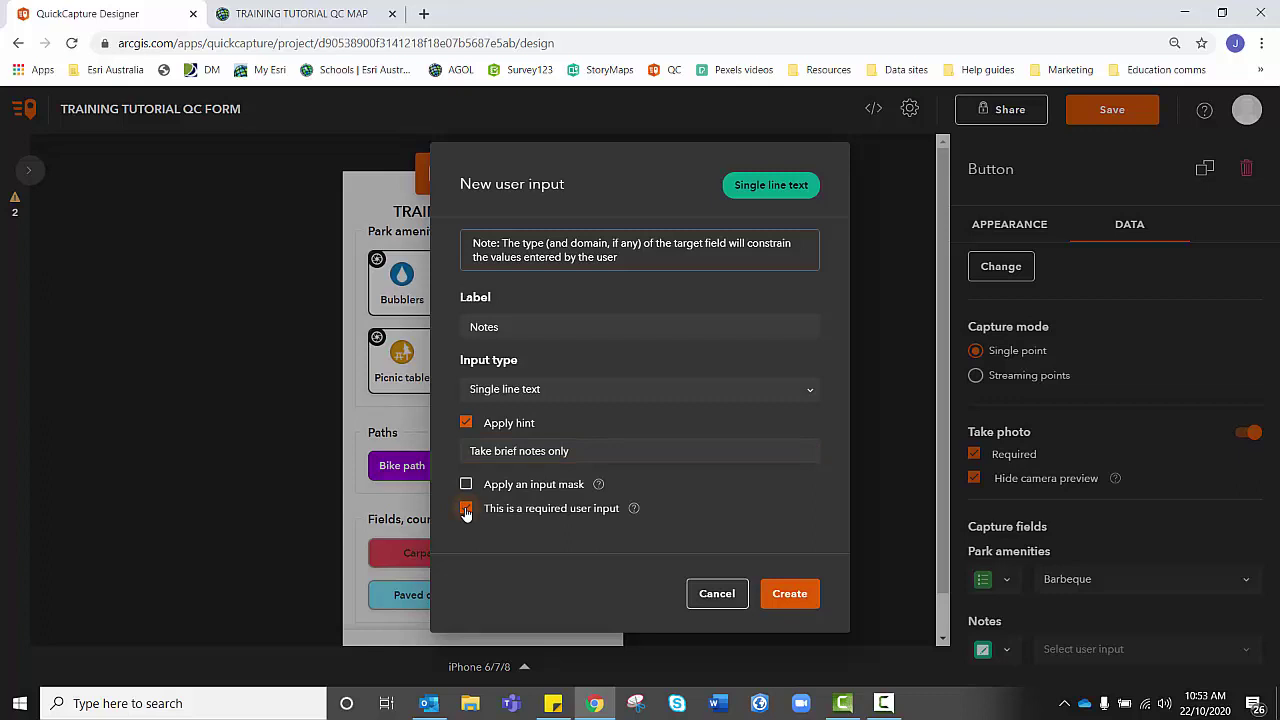
left_click(466, 510)
- Create the Notes user input and save the park-features project
left_click(787, 594)
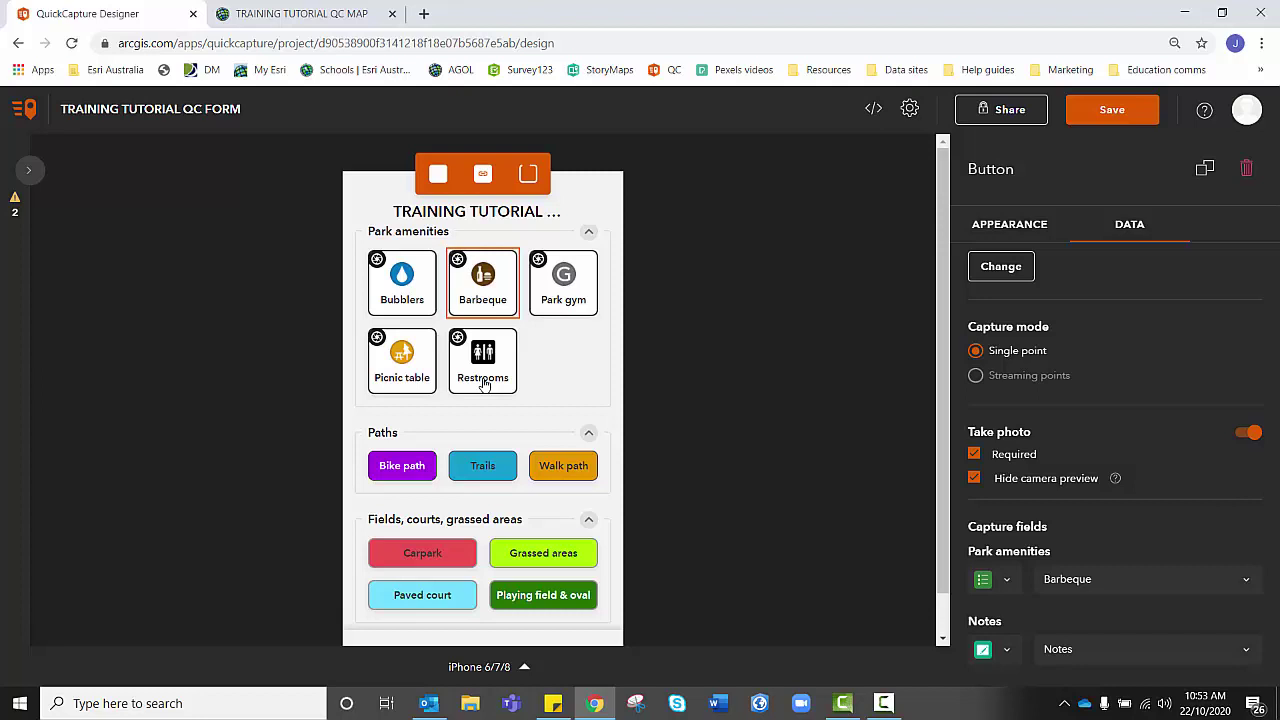
scroll(483, 383, "down", 2)
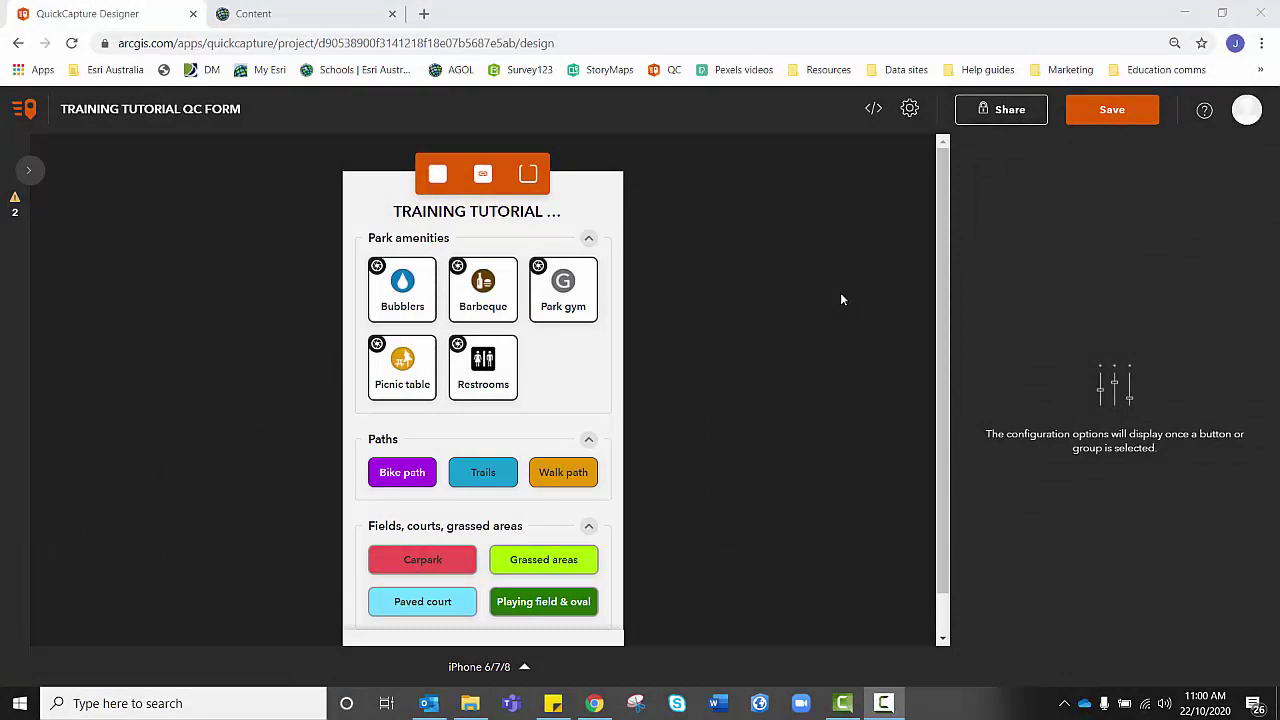
left_click(1121, 118)
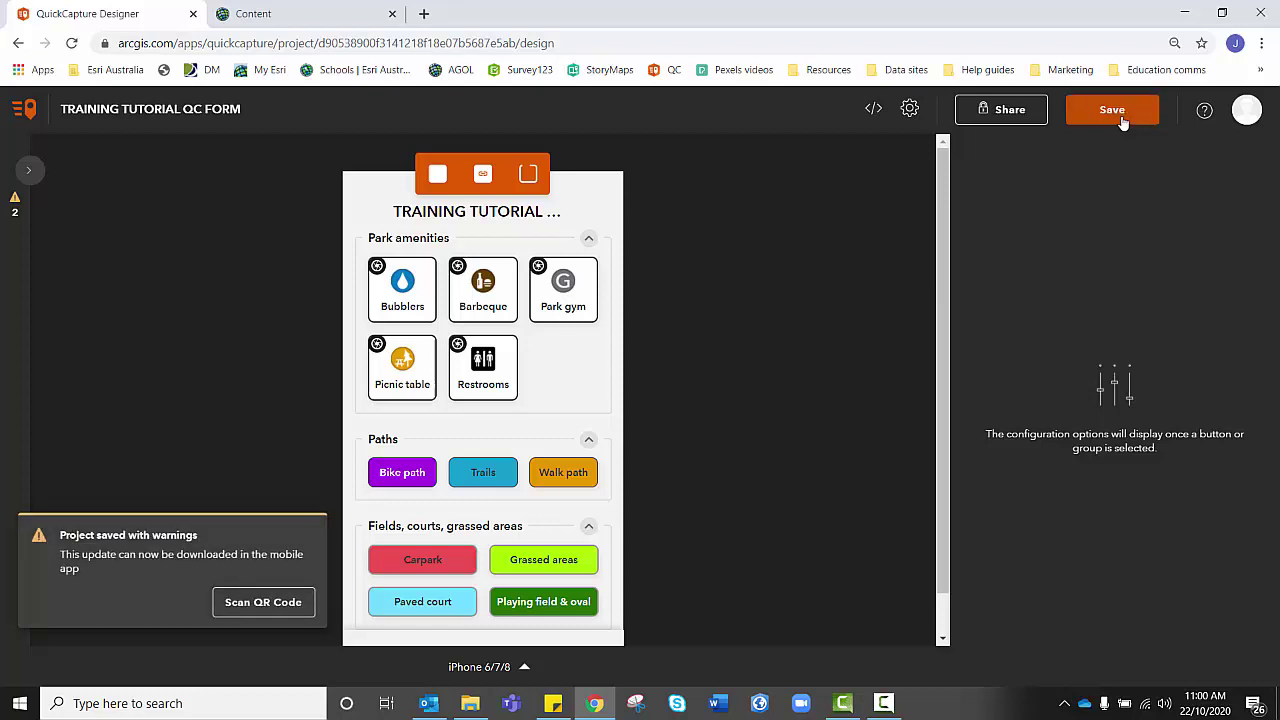
- Share the project and its linked layer with Your organization
left_click(1010, 110)
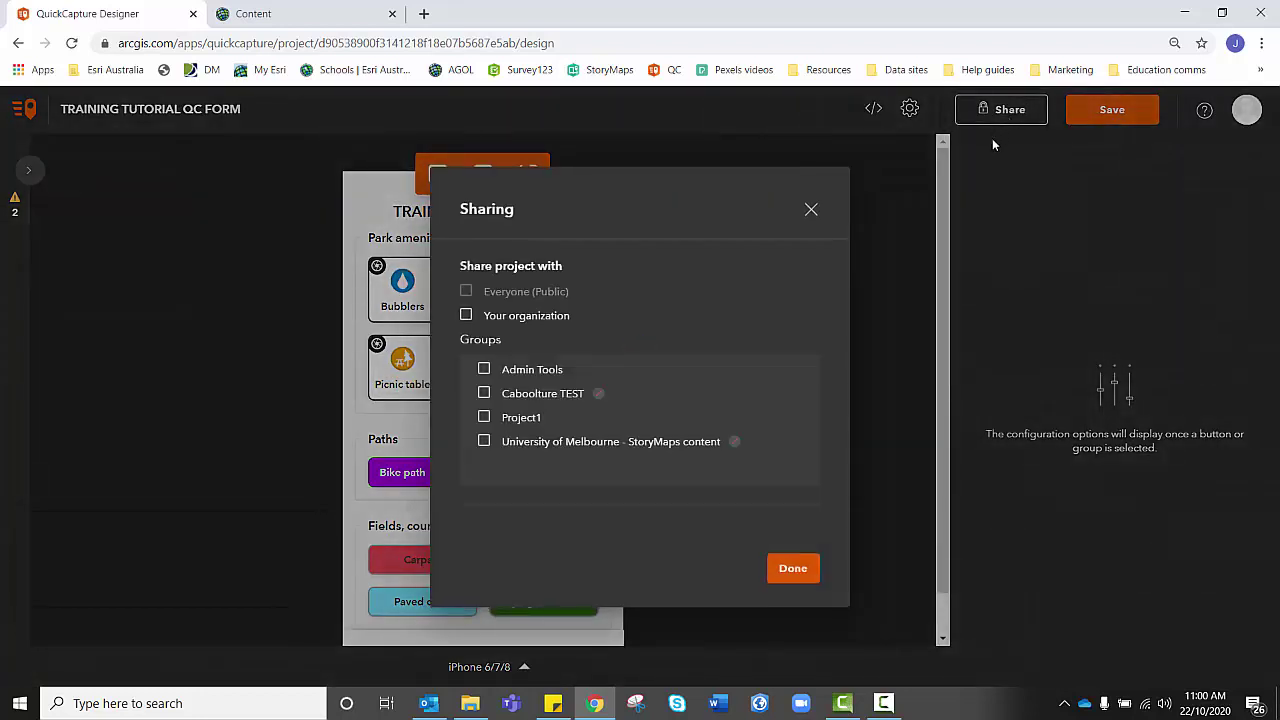
left_click(511, 318)
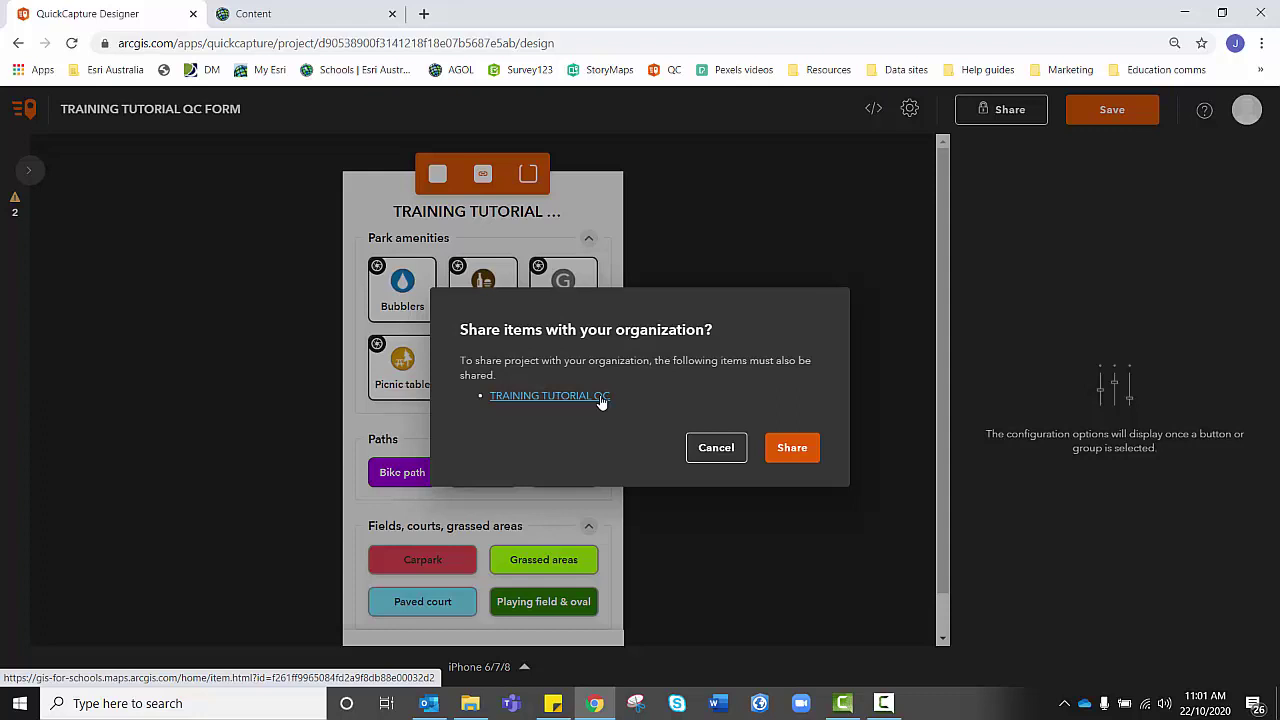
left_click(806, 450)
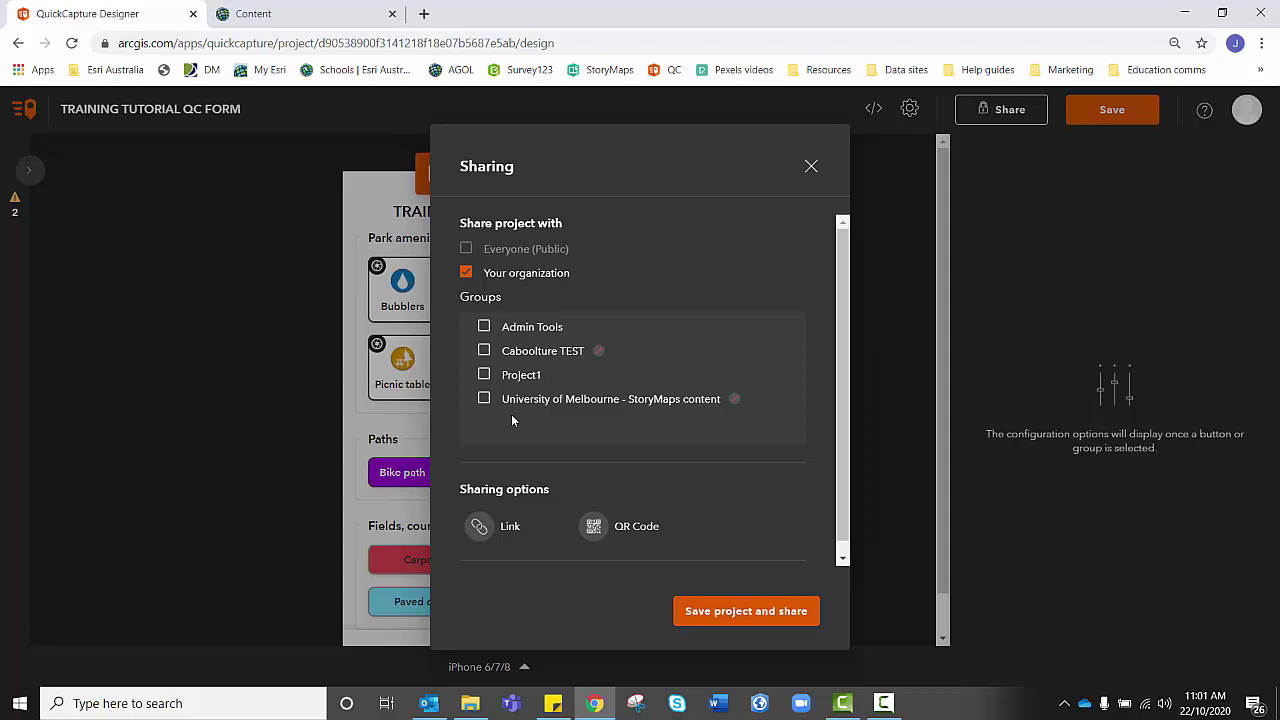
left_click(594, 534)
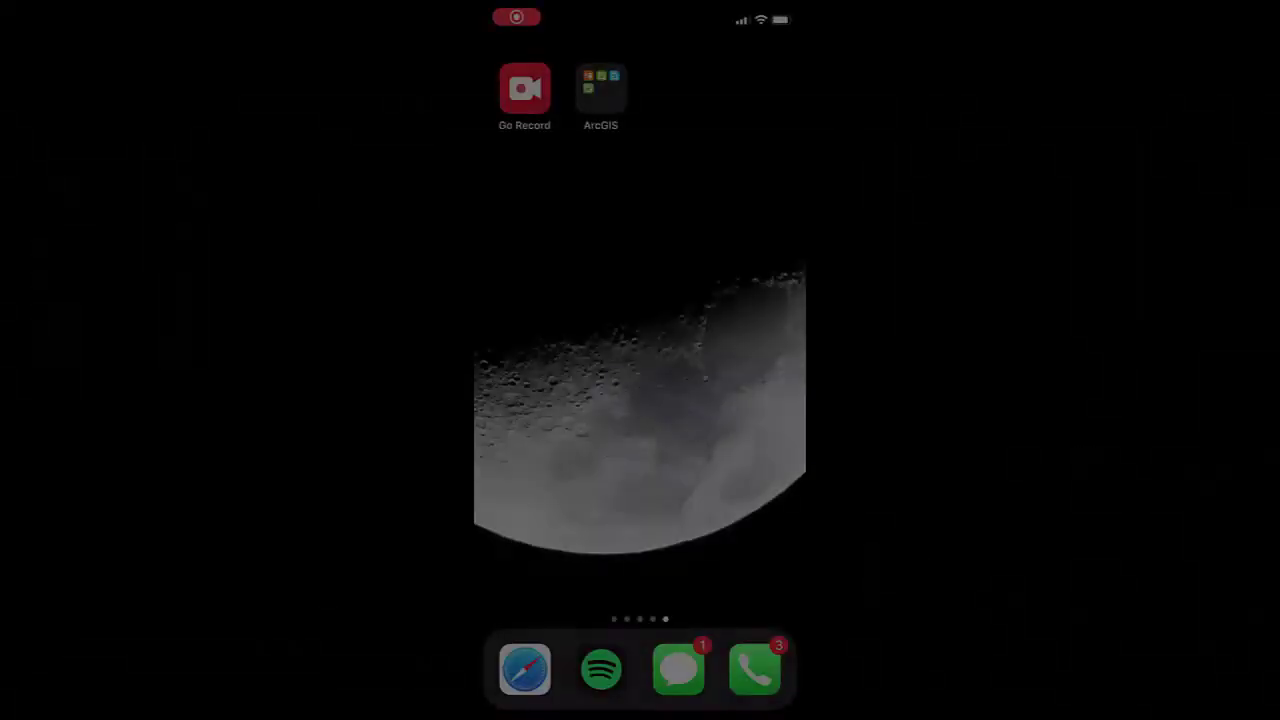
- Launch QuickCapture on the phone, add the project by QR code, and record 'Small park gym'
left_click(600, 92)
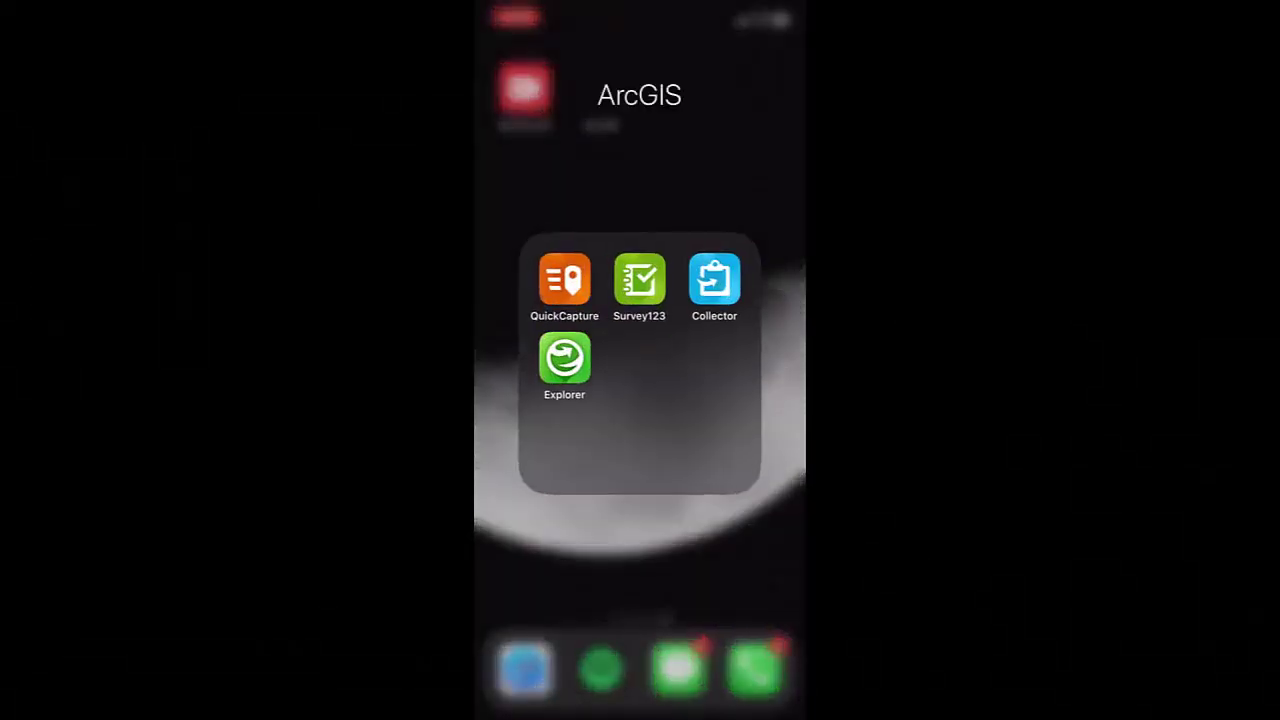
left_click(566, 280)
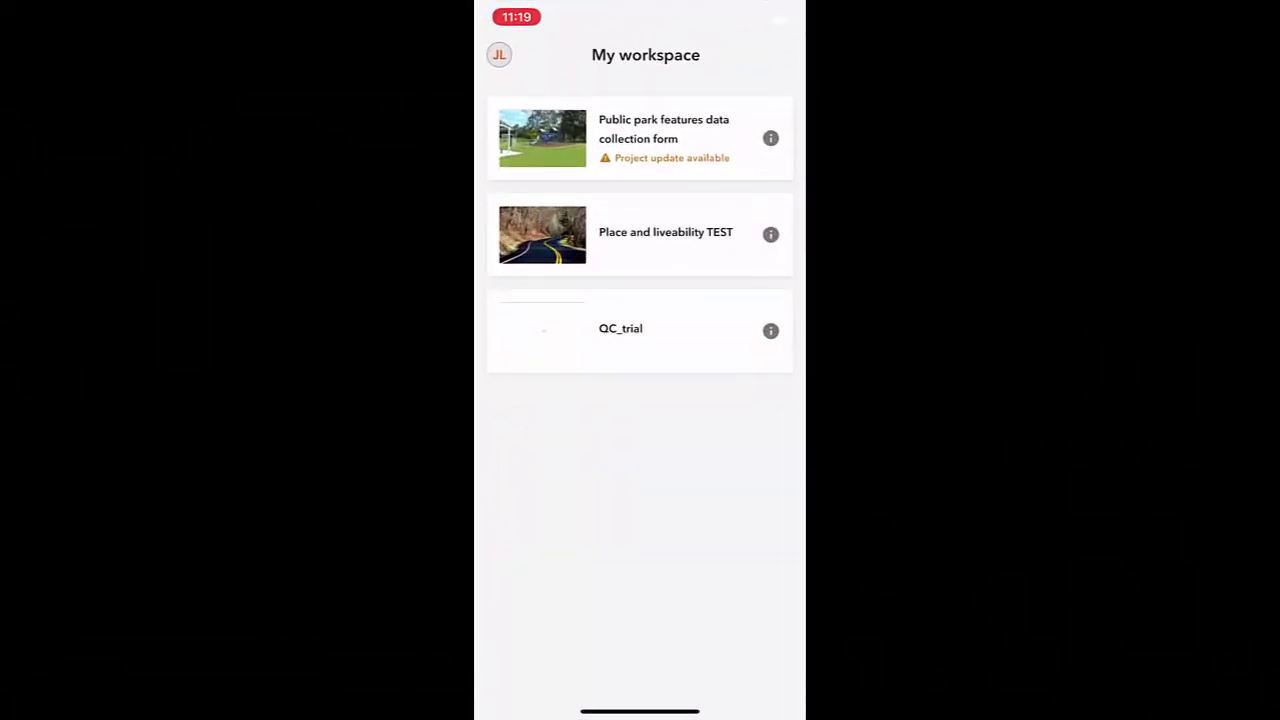
left_click_drag(640, 230, 640, 310)
left_click(767, 655)
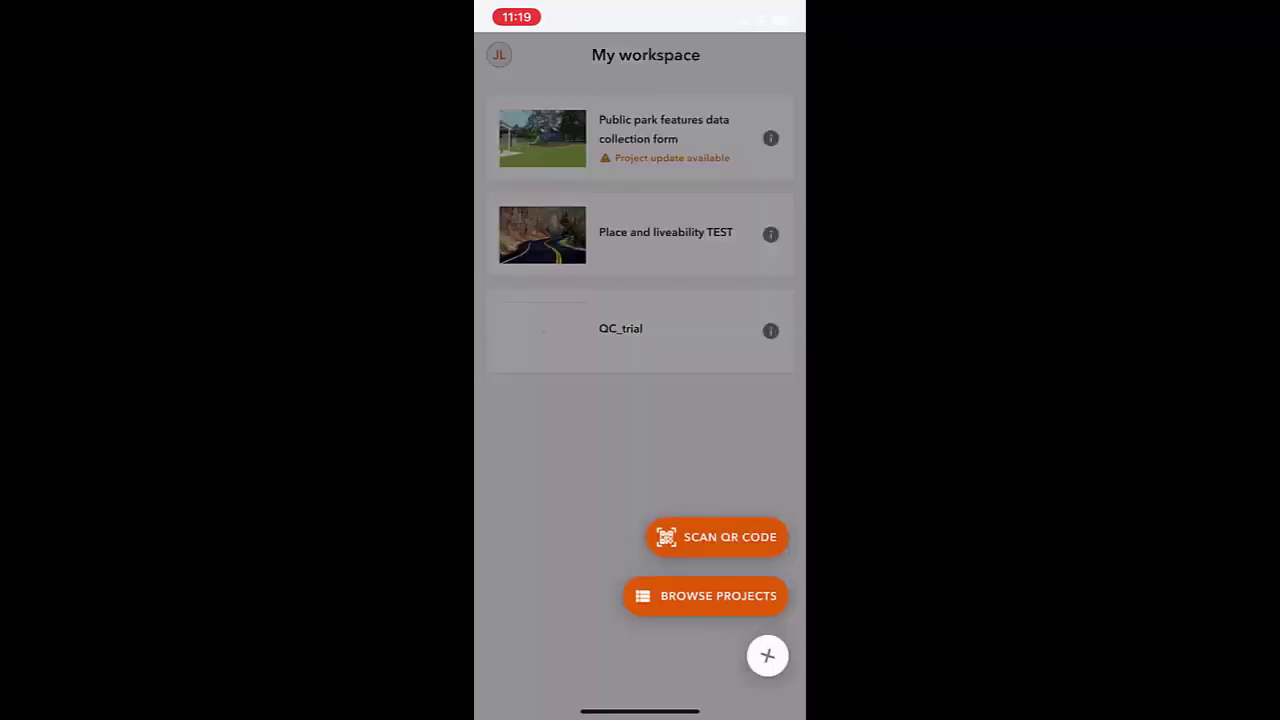
left_click(716, 529)
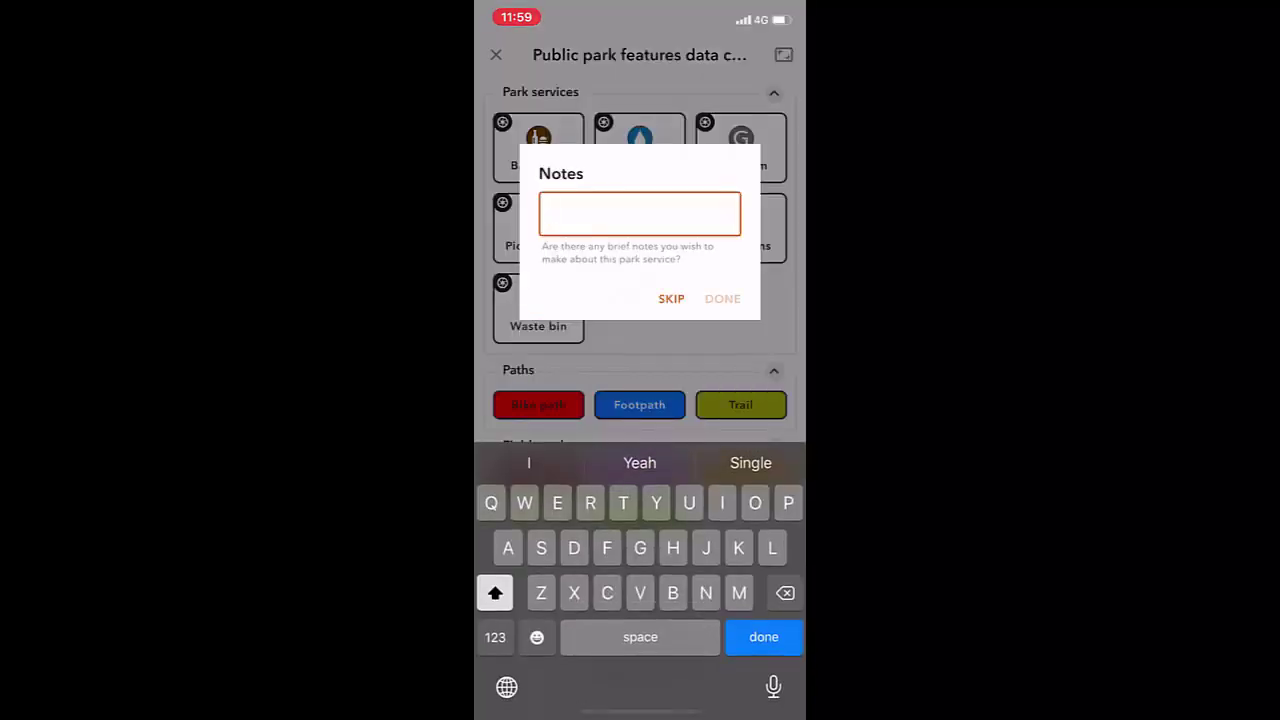
type("Small pa")
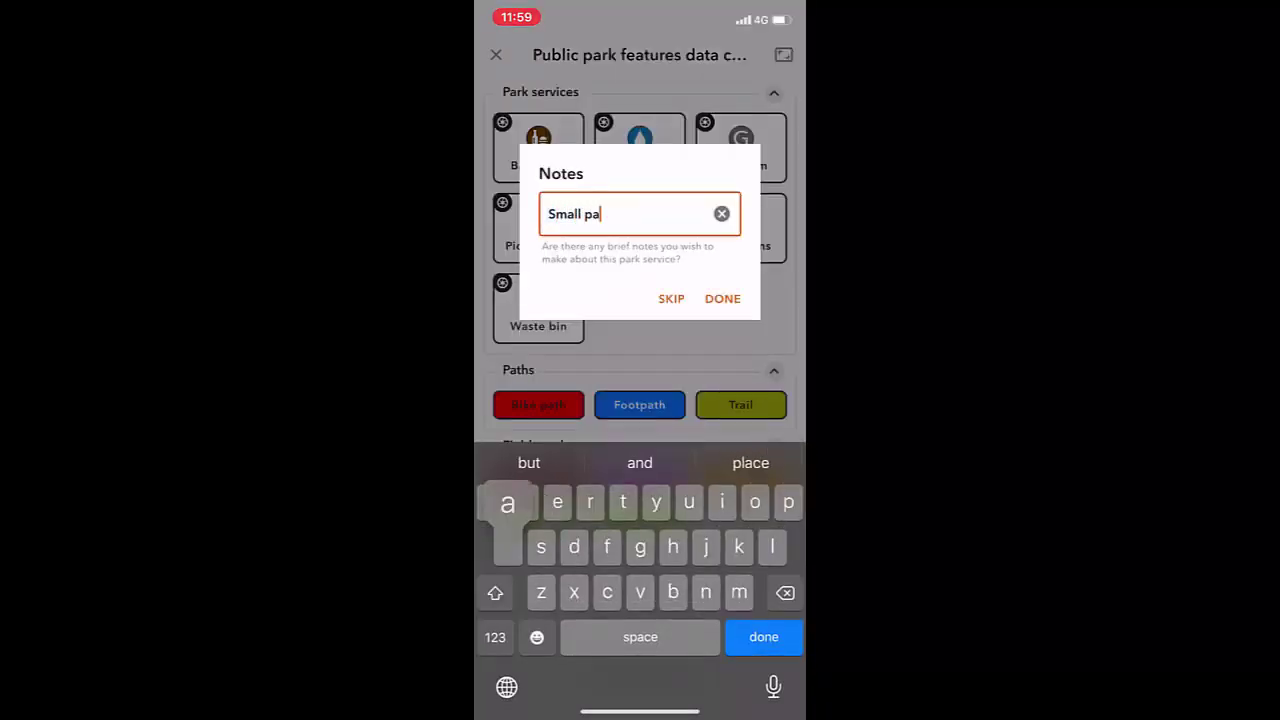
type("rk gym")
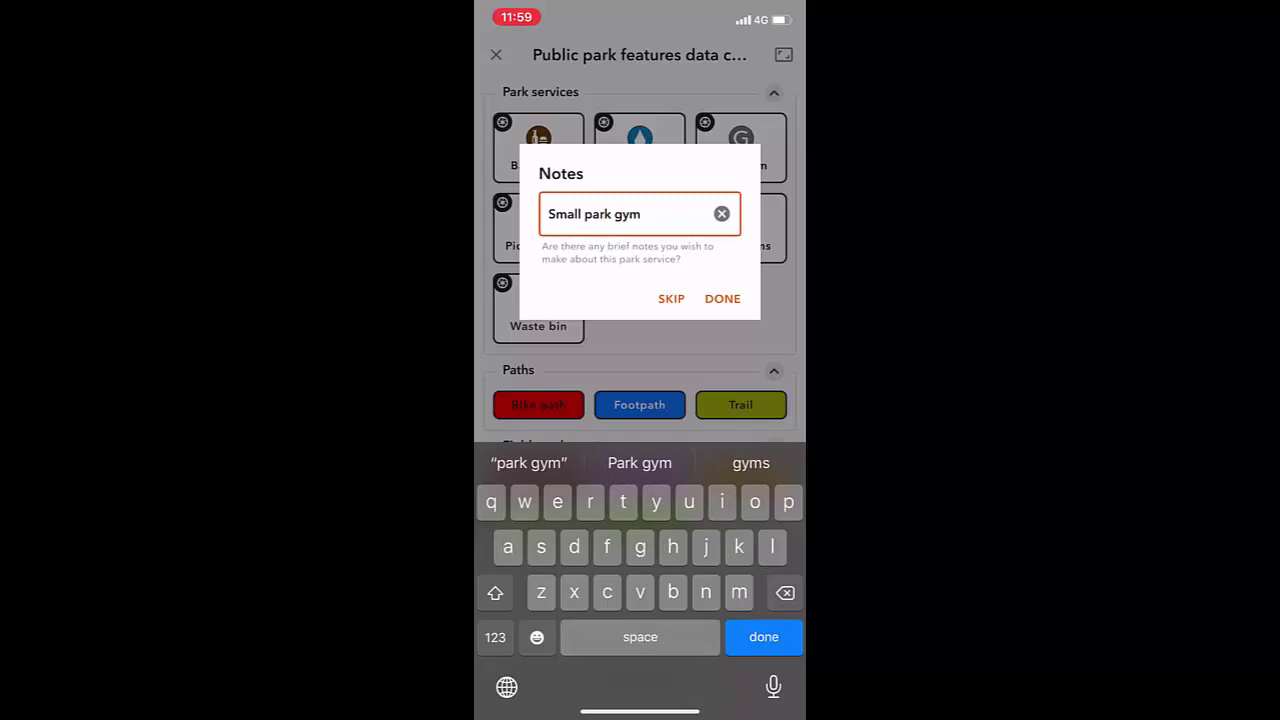
key("Return")
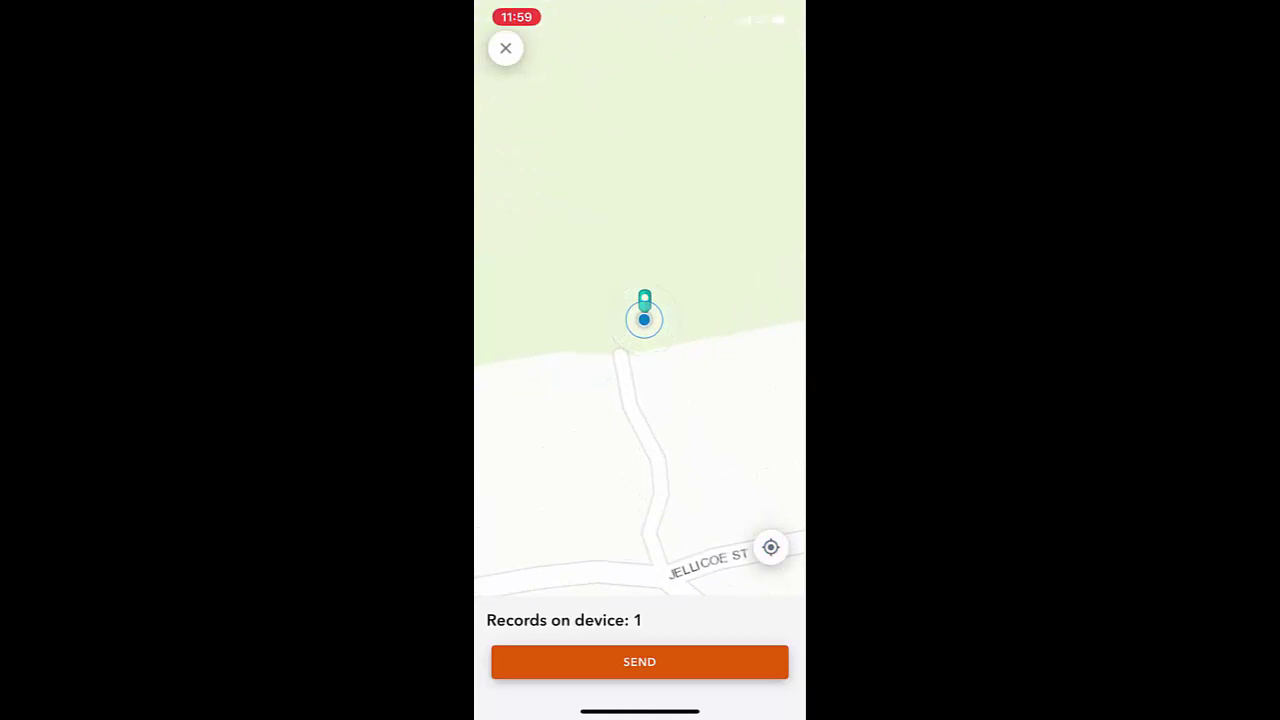
- Send the park gym record and start streaming a Footpath line
left_click(639, 661)
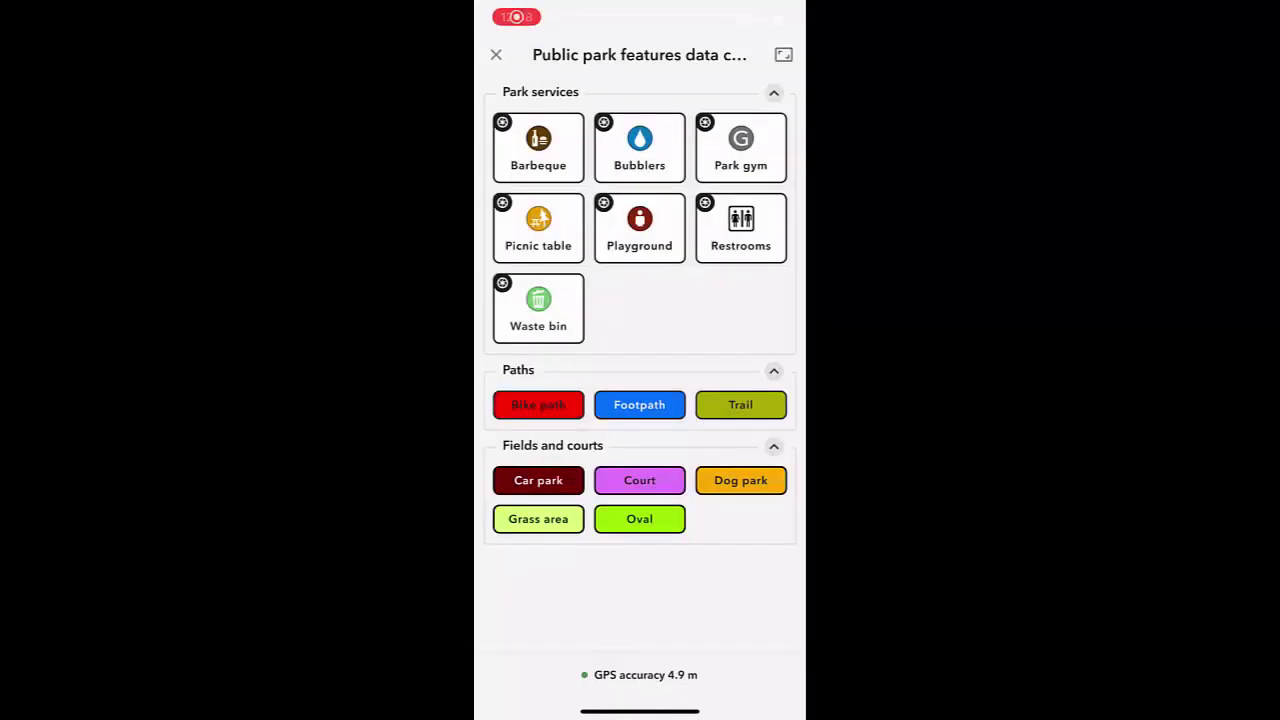
left_click(639, 404)
left_click(639, 404)
left_click(639, 404)
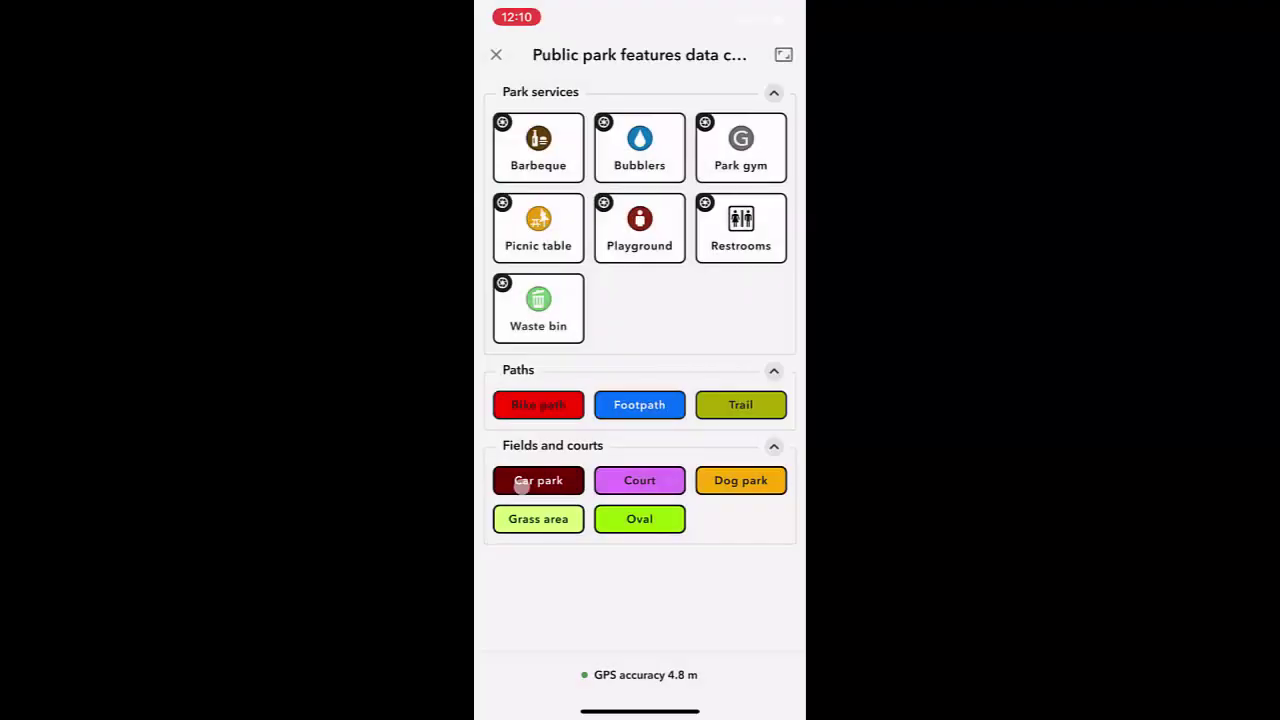
- Capture a Car park area, then delete that accidental capture
left_click(521, 485)
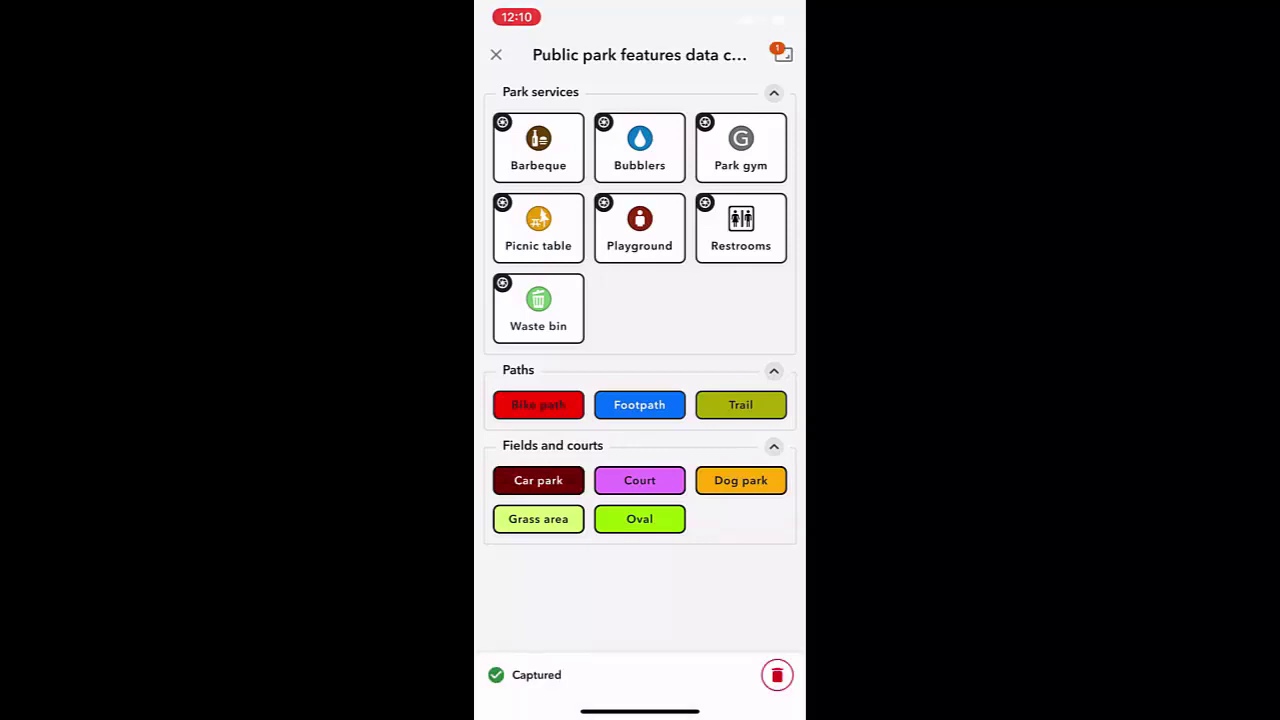
left_click(777, 675)
left_click(714, 675)
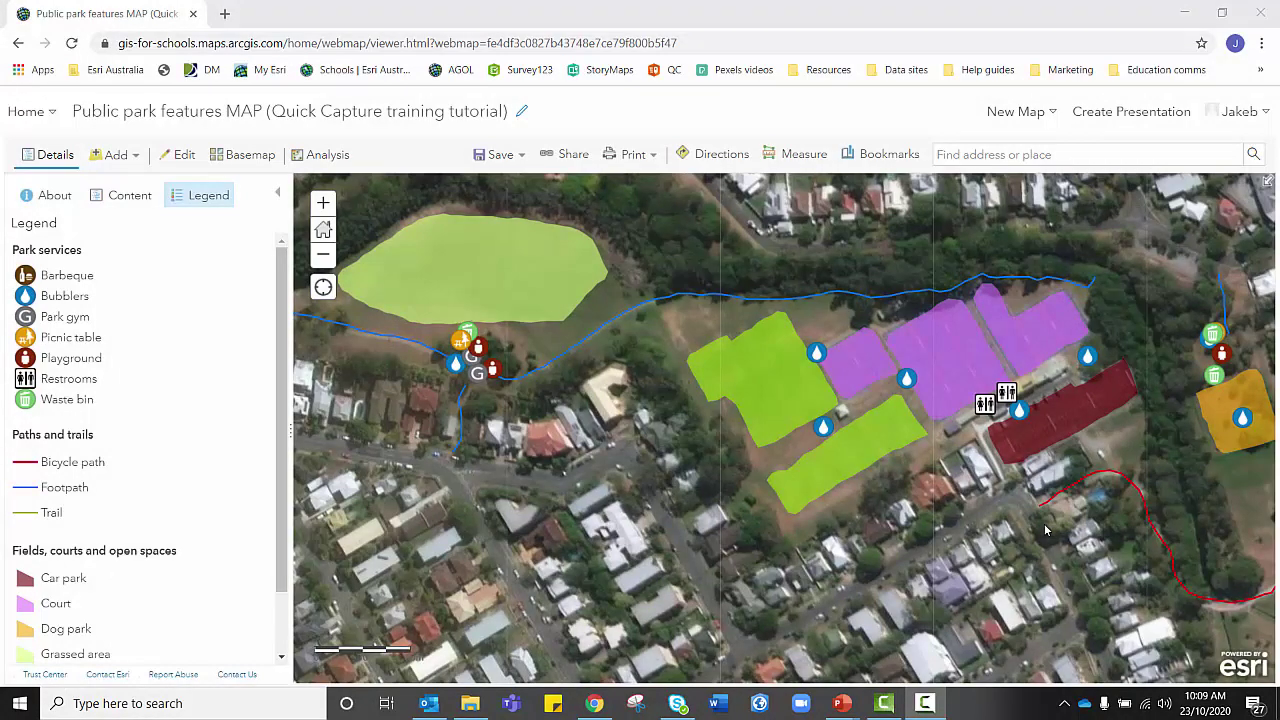
left_click(1044, 523)
left_click_drag(887, 441, 795, 403)
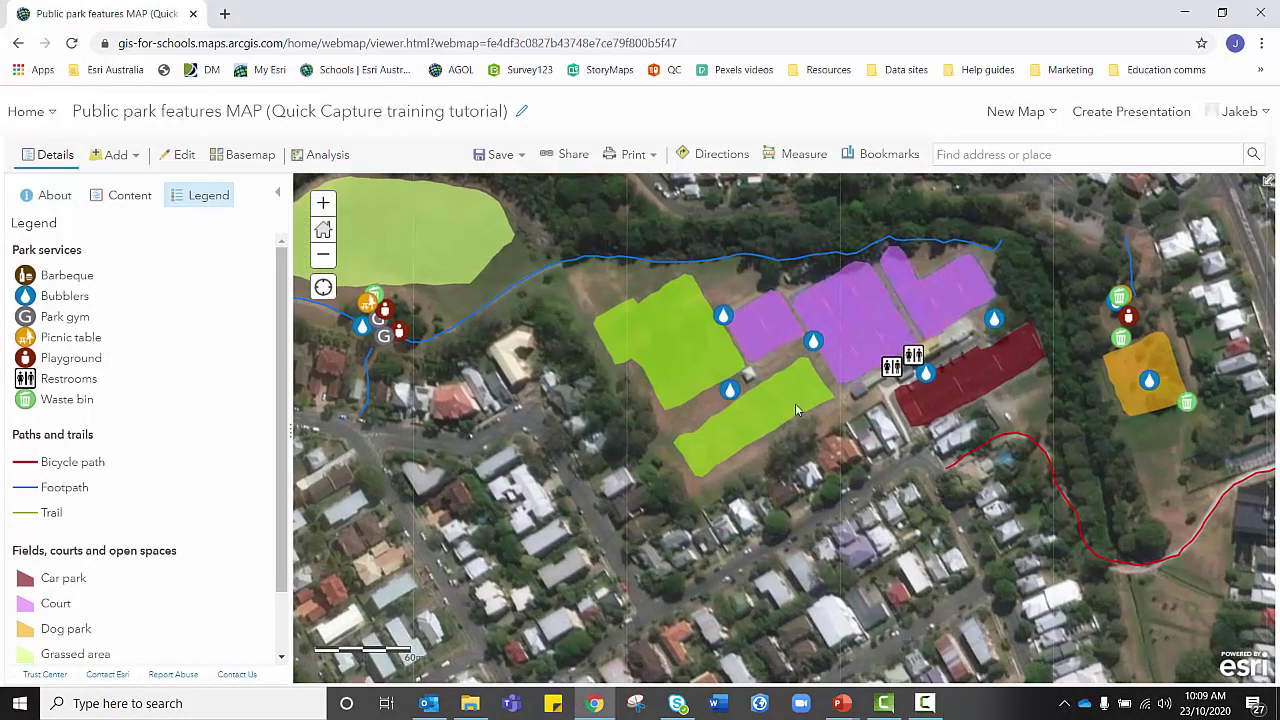
left_click_drag(604, 396, 803, 451)
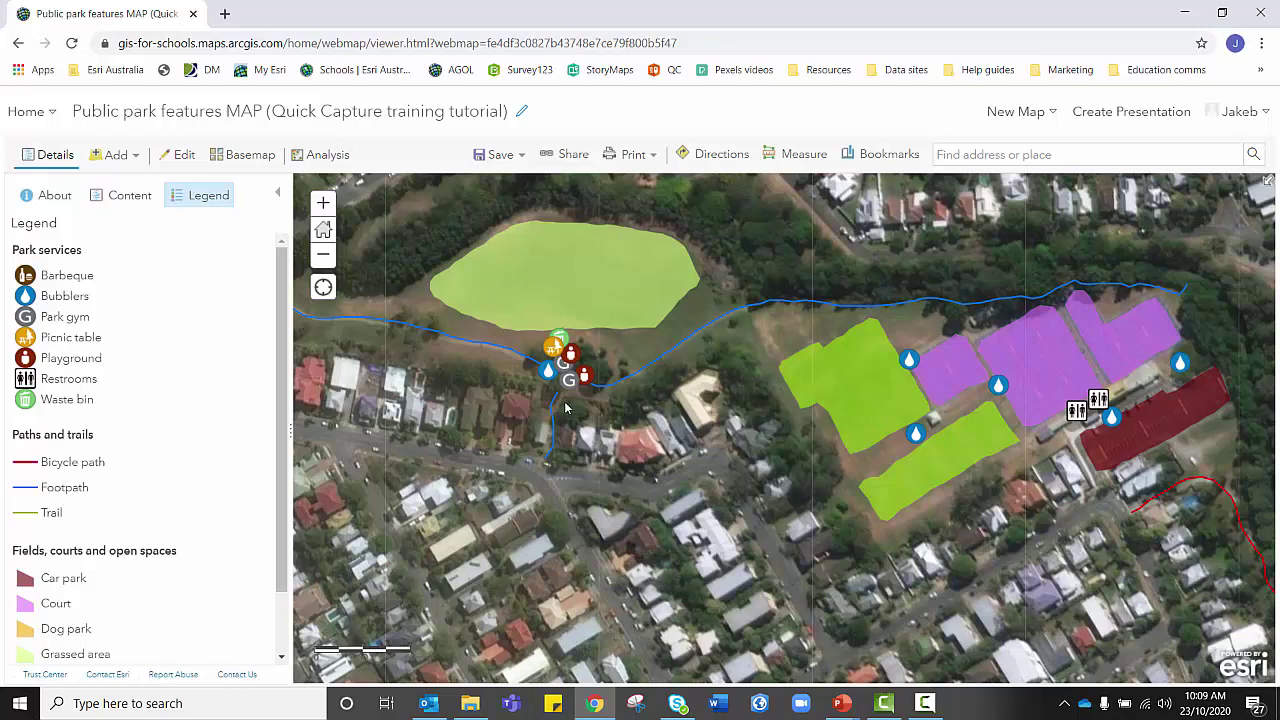
left_click_drag(567, 408, 631, 462)
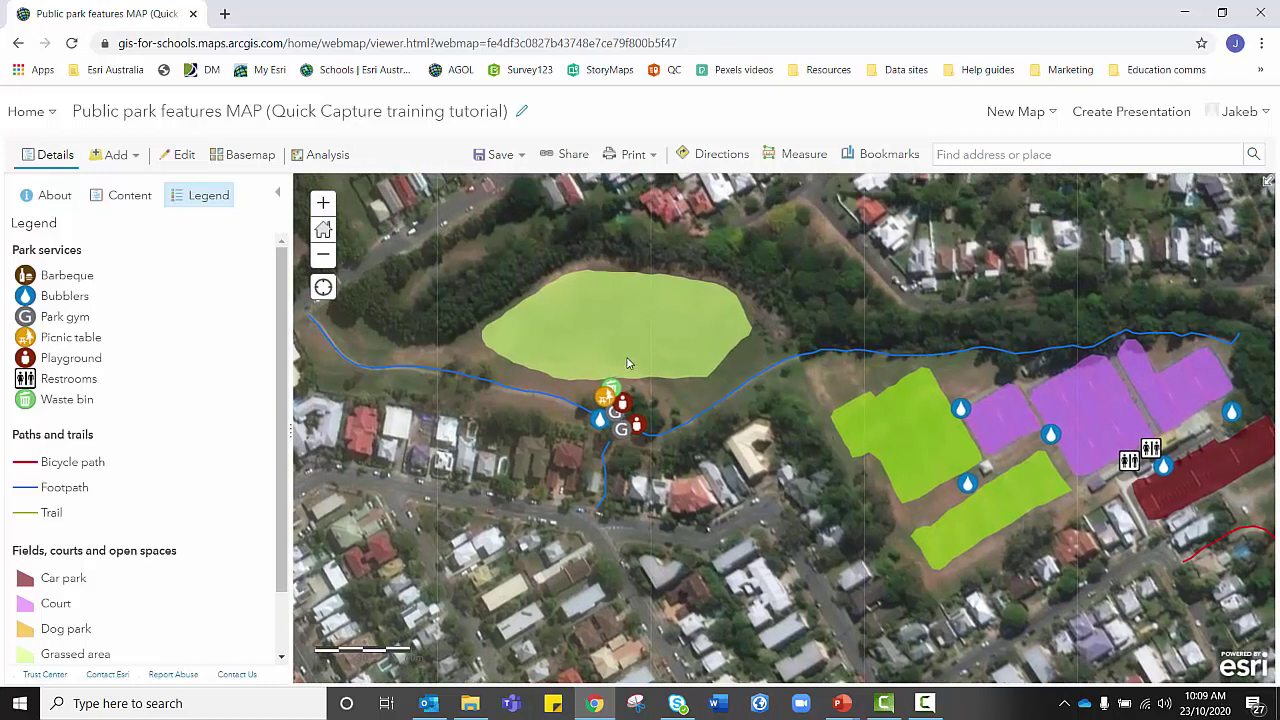
- Enlarge the grassed area polygon, stretch its right side east, then check a bubbler's attributes
left_click(687, 356)
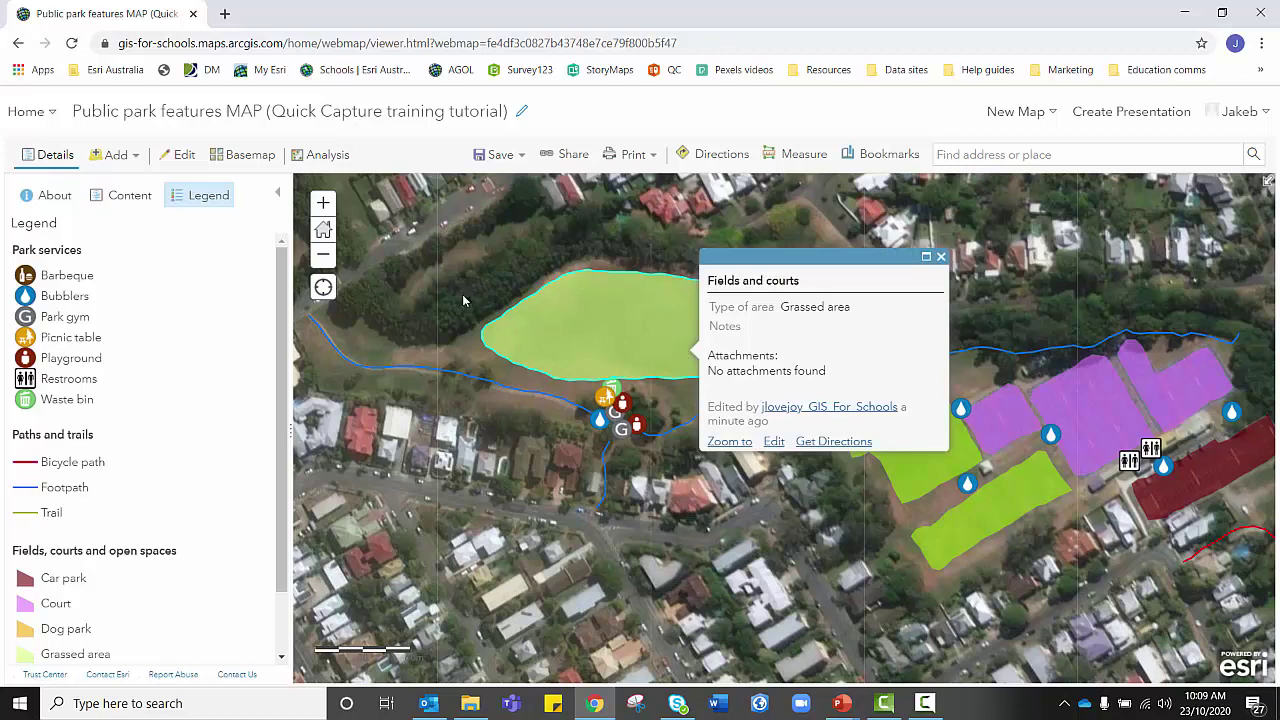
left_click(775, 443)
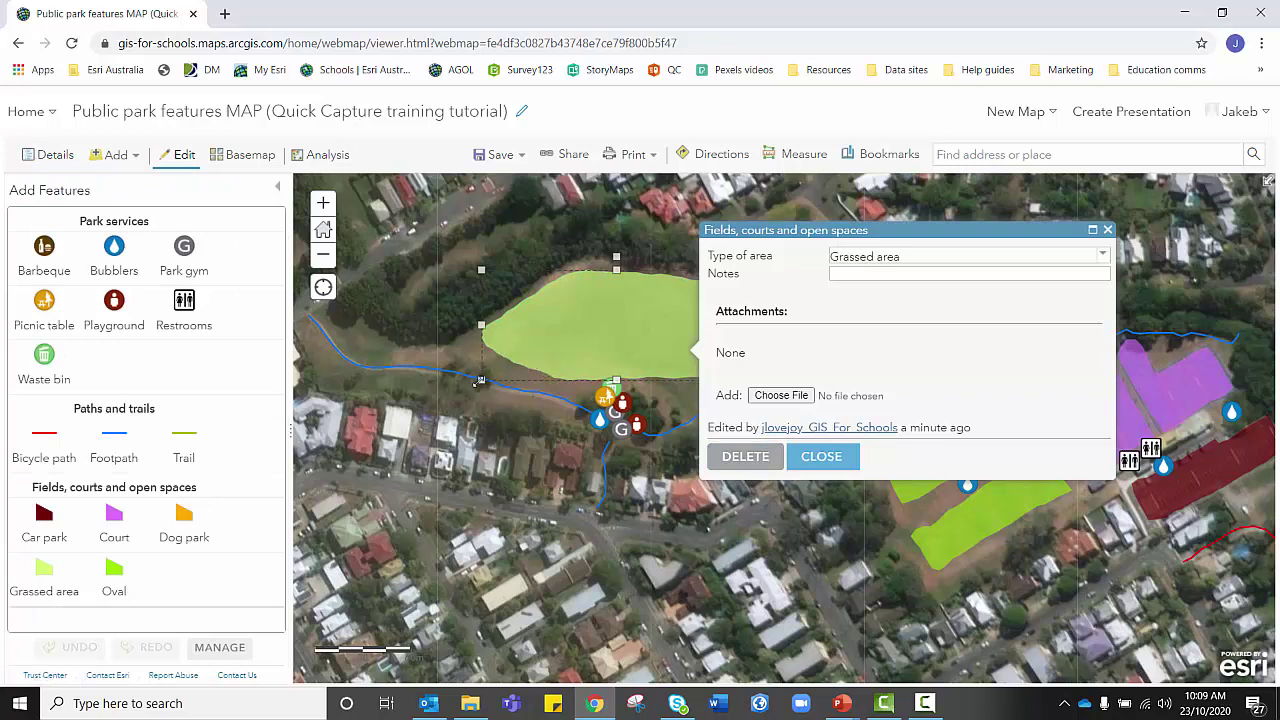
left_click(478, 387)
left_click_drag(468, 398, 470, 395)
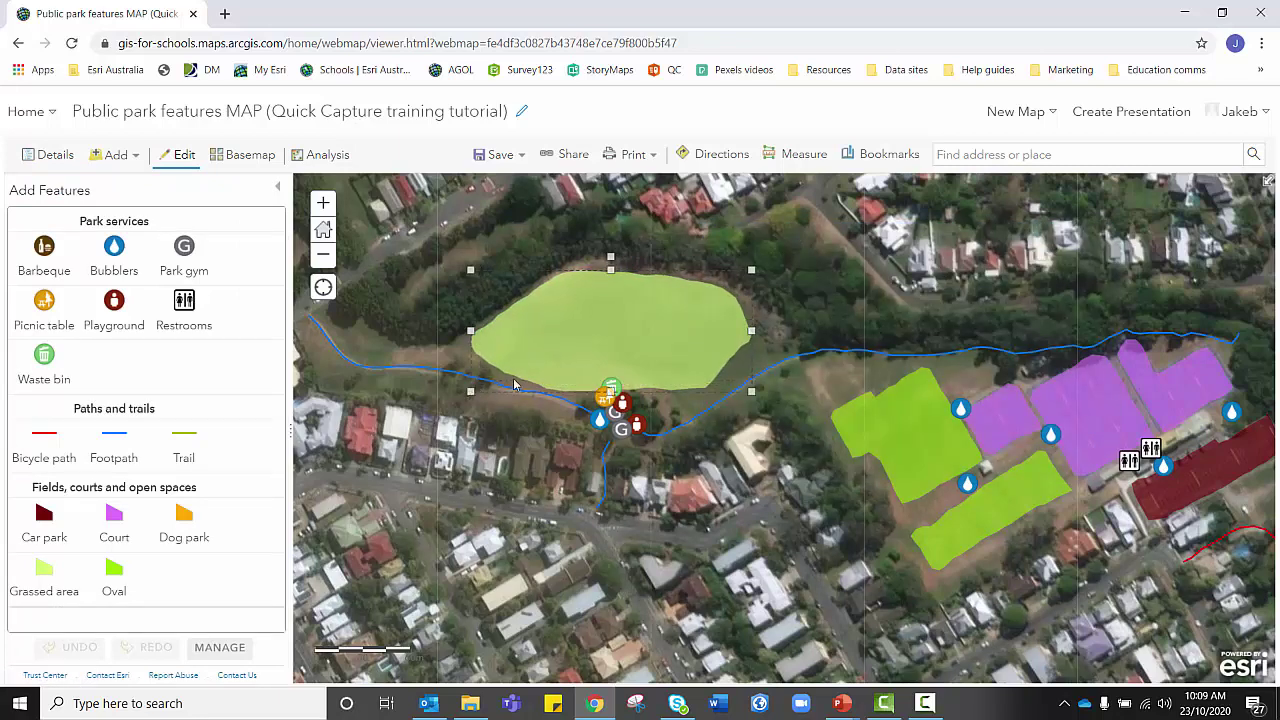
left_click_drag(752, 331, 758, 331)
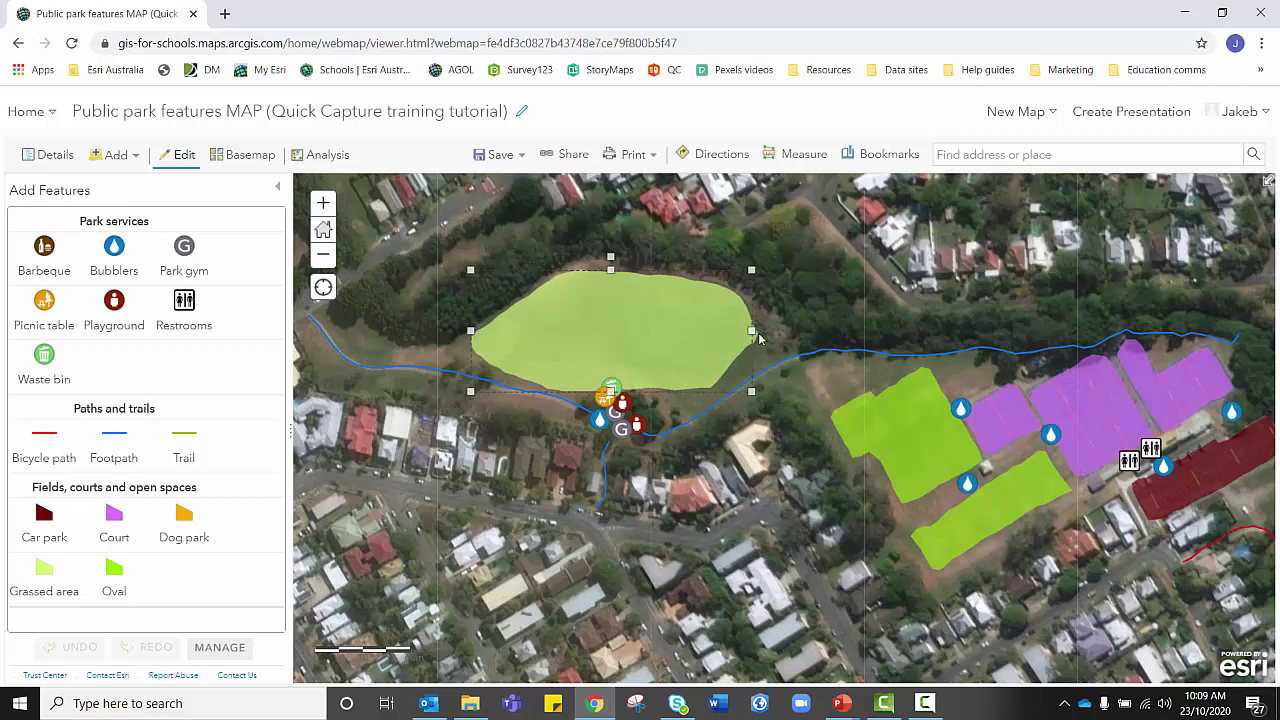
left_click(600, 422)
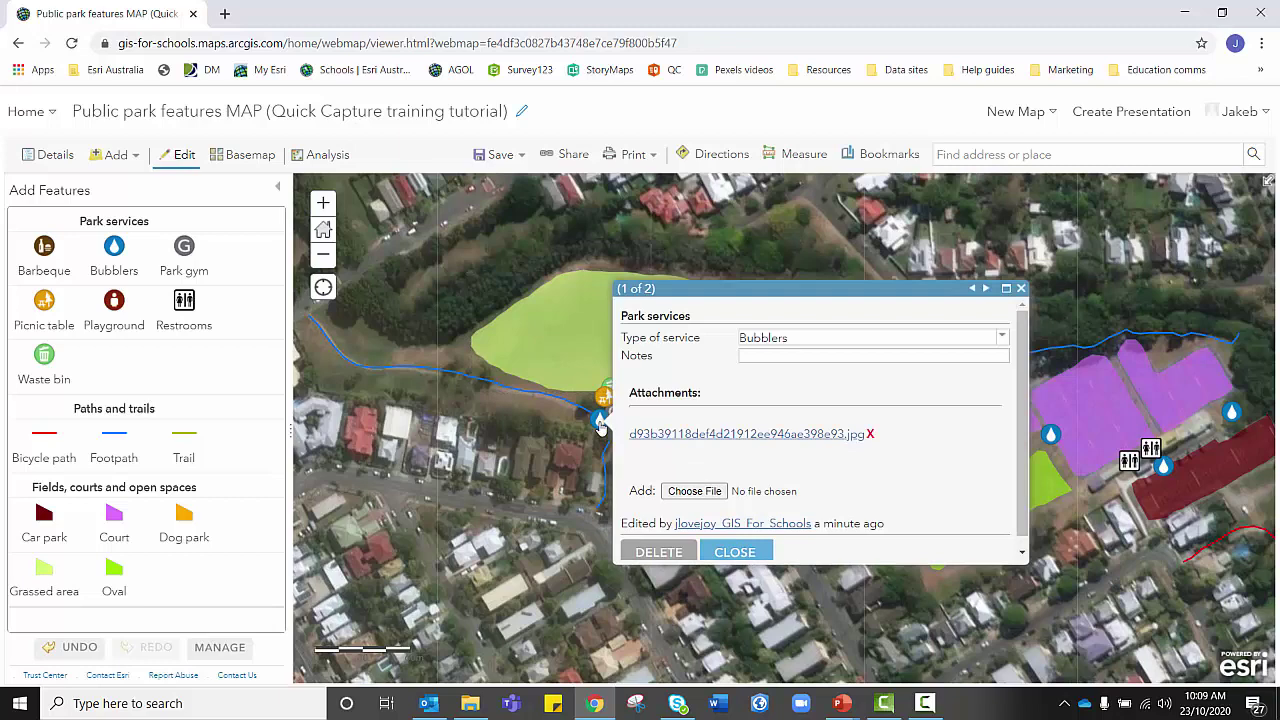
key("Escape")
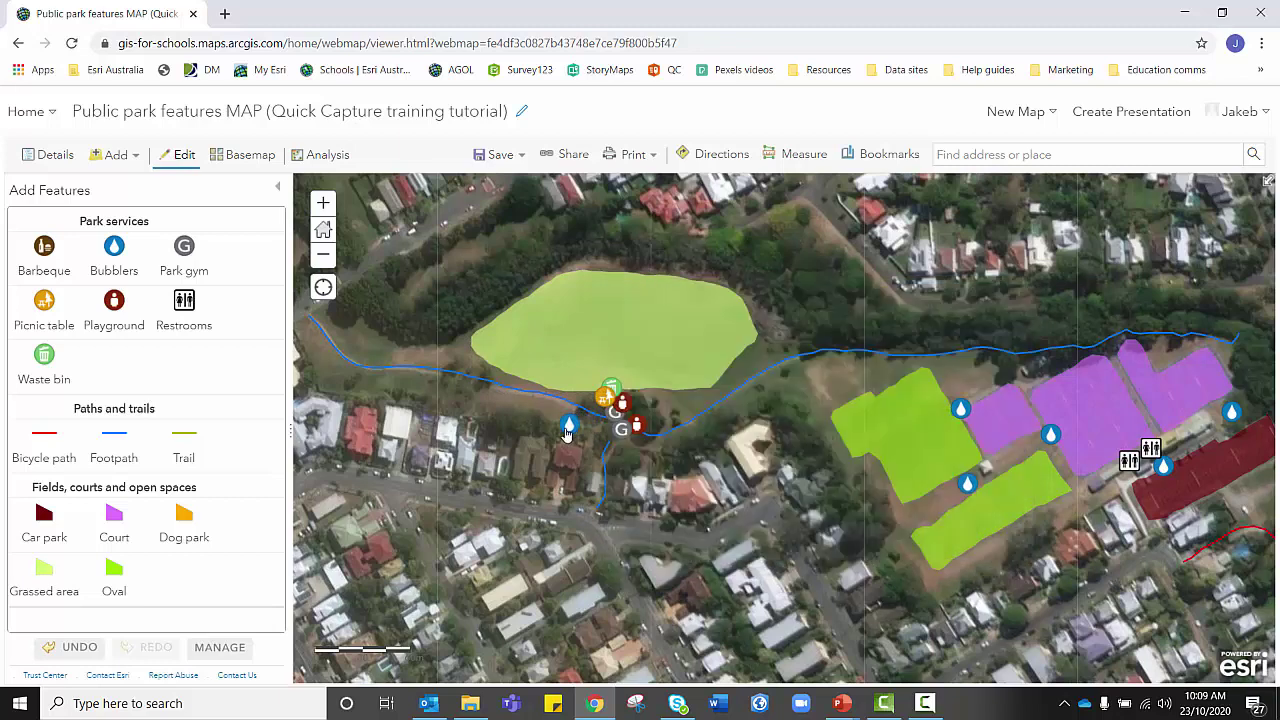